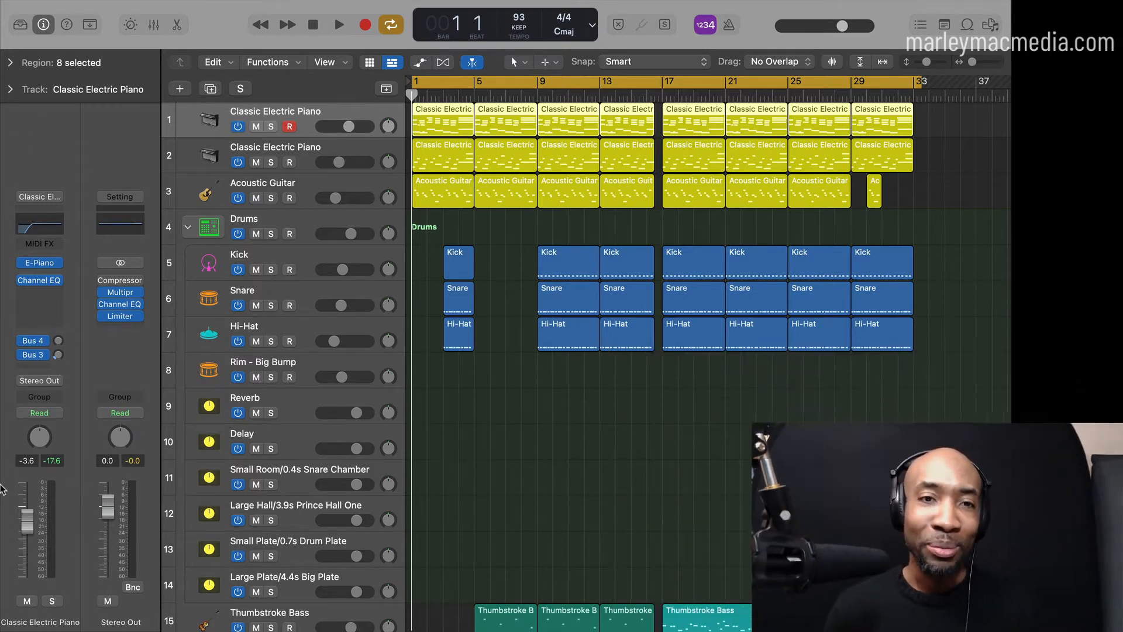
Play the song and examine the first Classic Electric Piano track's notes in the Piano Roll, showing several regions at once.
key("space")
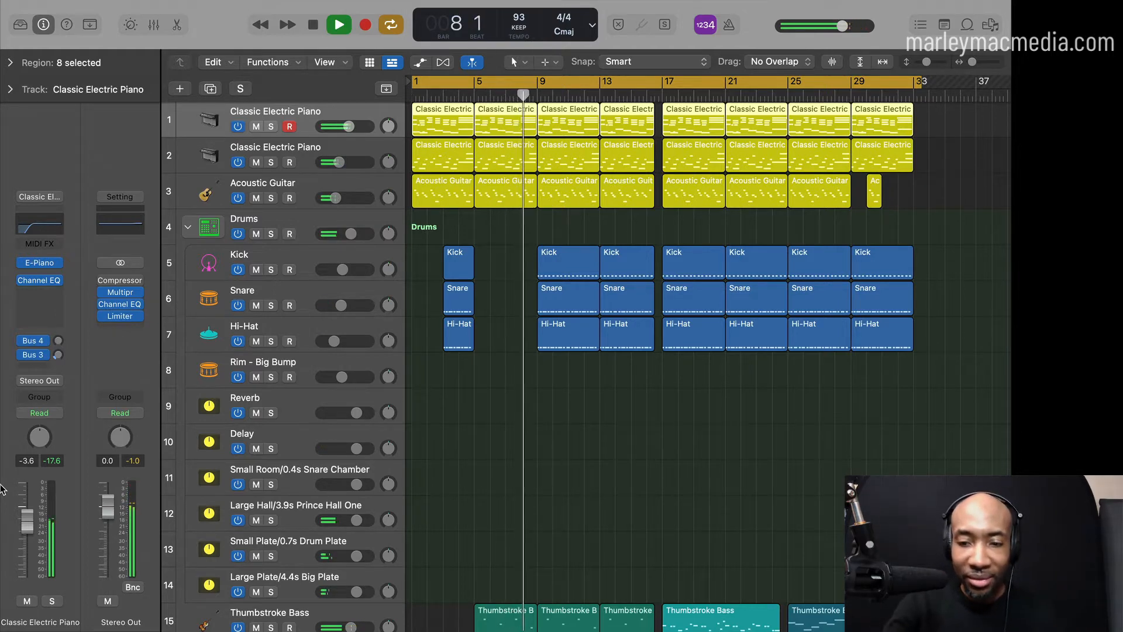
key("XF86AudioLowerVolume")
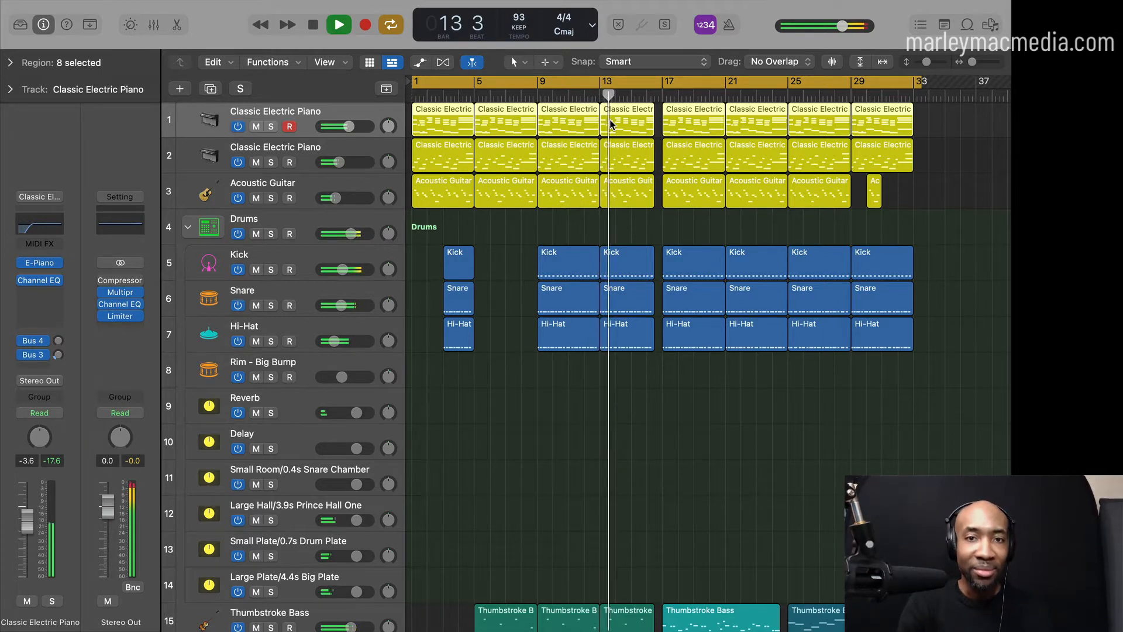
key("e")
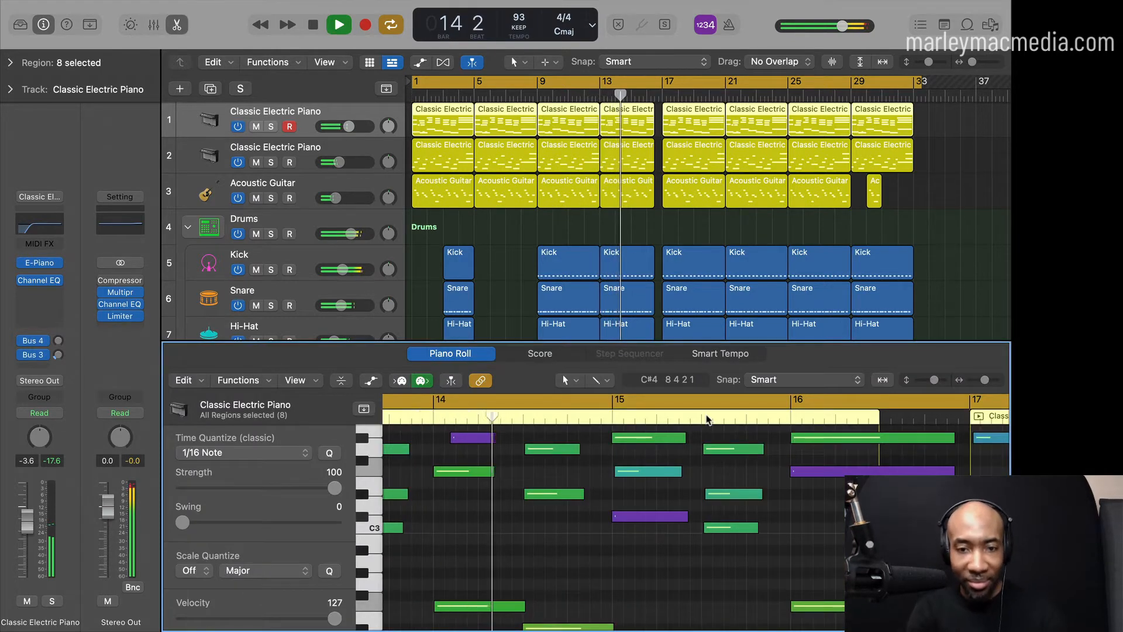
scroll(712, 494, "up", 3)
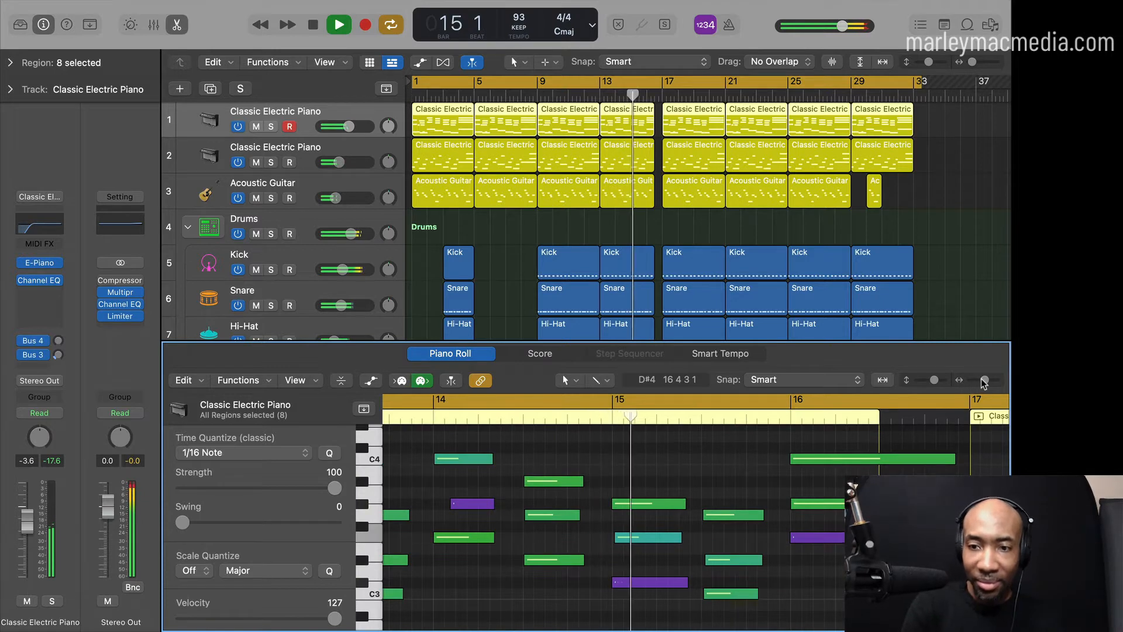
left_click_drag(985, 381, 968, 386)
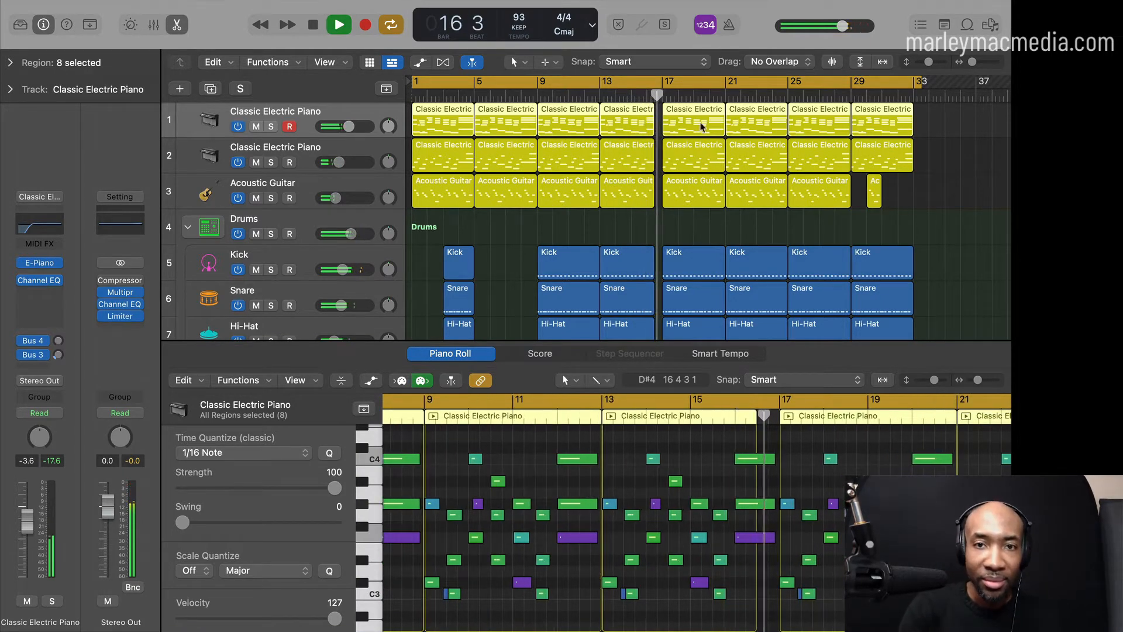
Review the channel strips, effects and sends of all tracks in the Mixer while the song plays.
key("x")
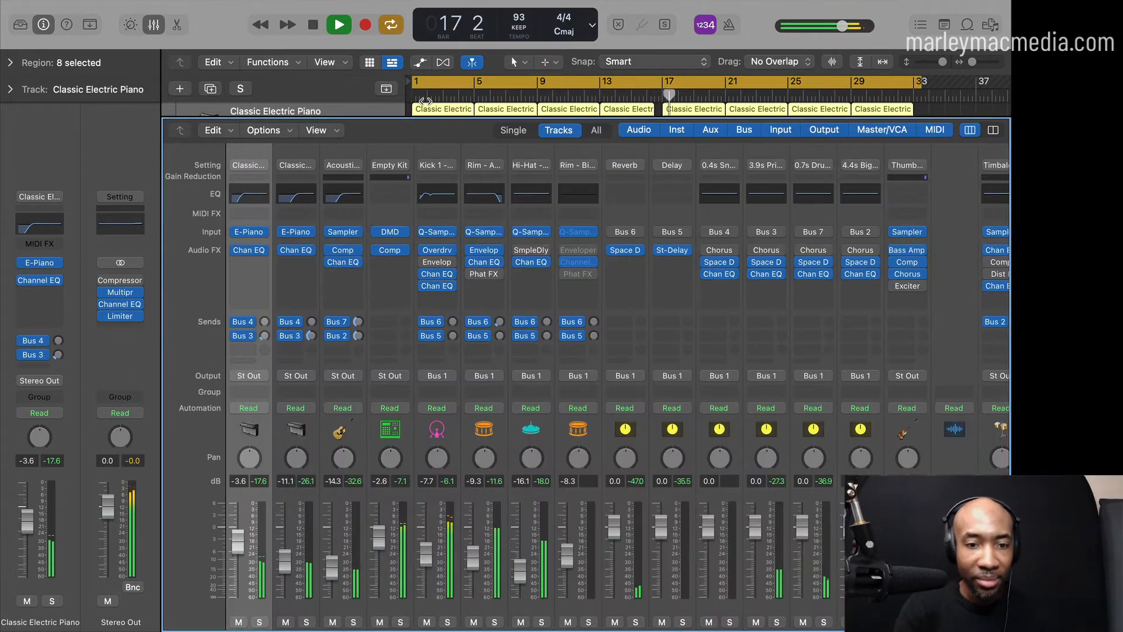
scroll(439, 354, "right", 5)
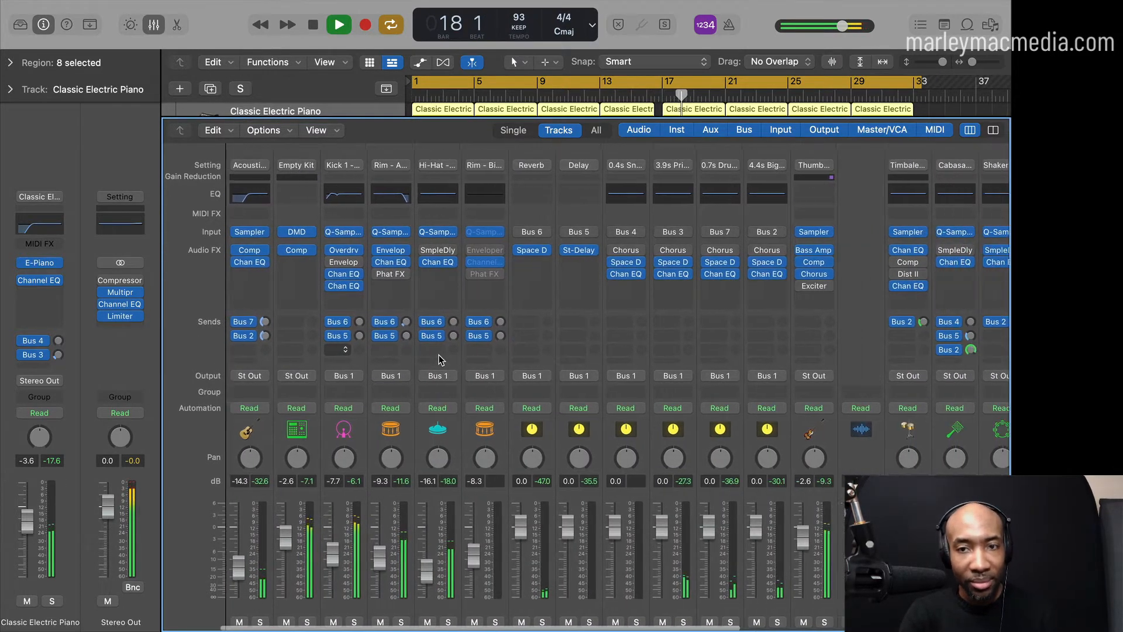
scroll(439, 355, "right", 8)
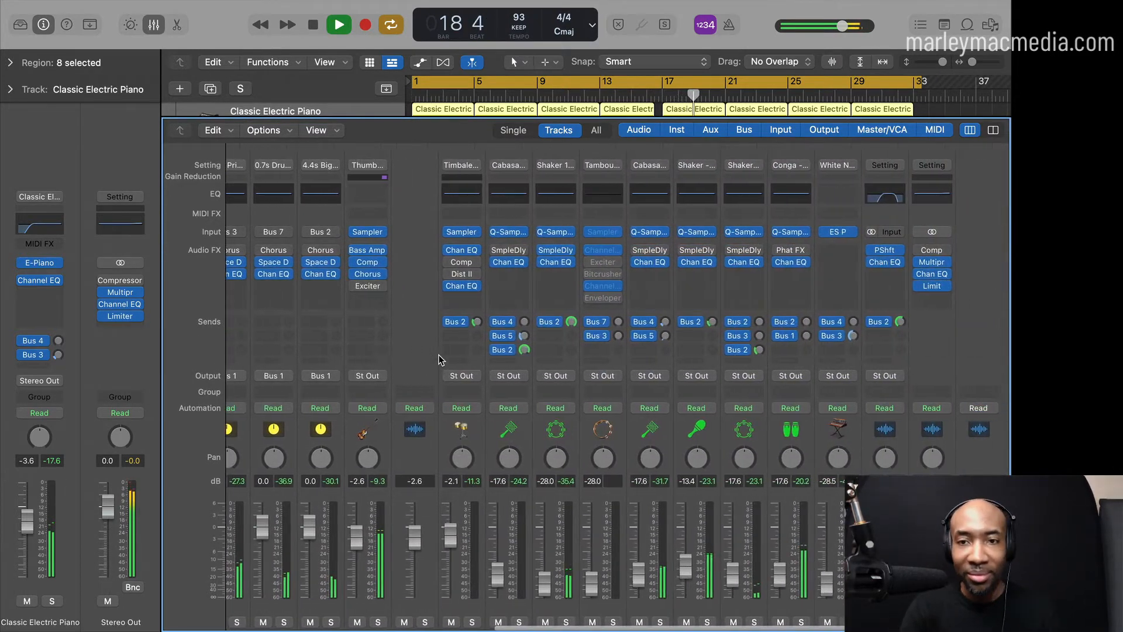
scroll(439, 355, "left", 10)
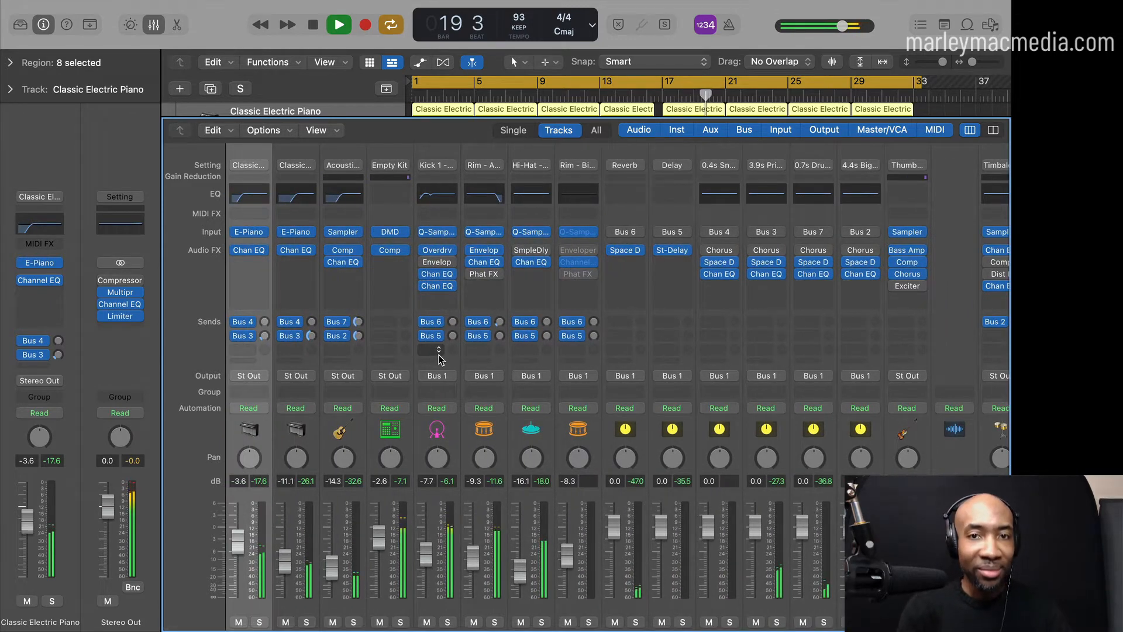
key("x")
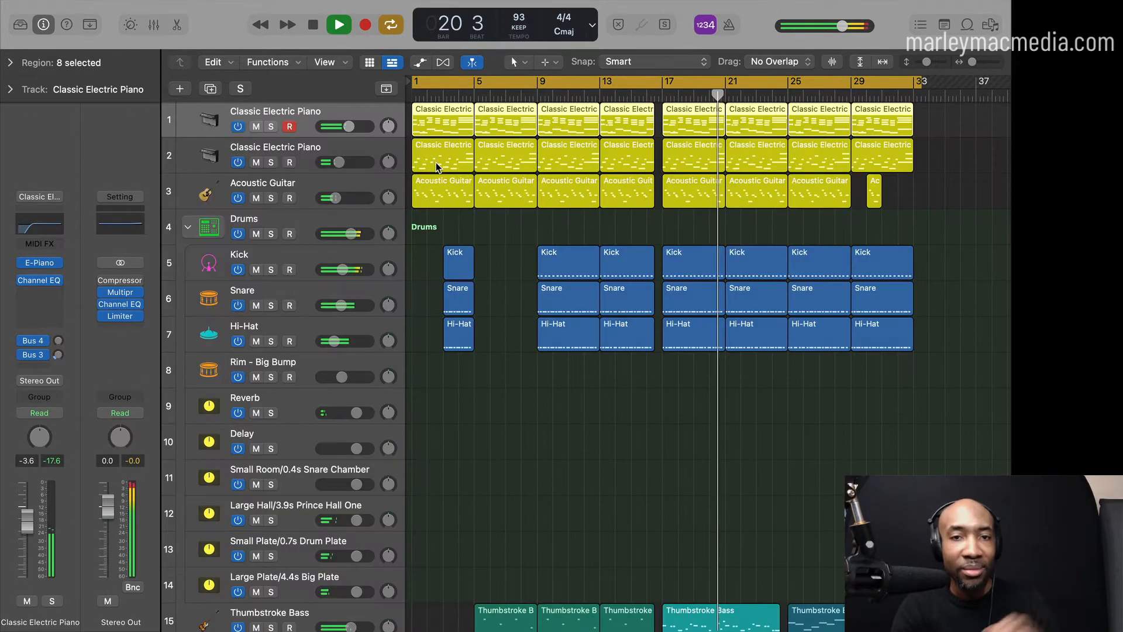
Look over the whole arrangement from the drums and bass to the percussion and Vocal Chops tracks.
scroll(667, 209, "down", 2)
scroll(668, 209, "down", 10)
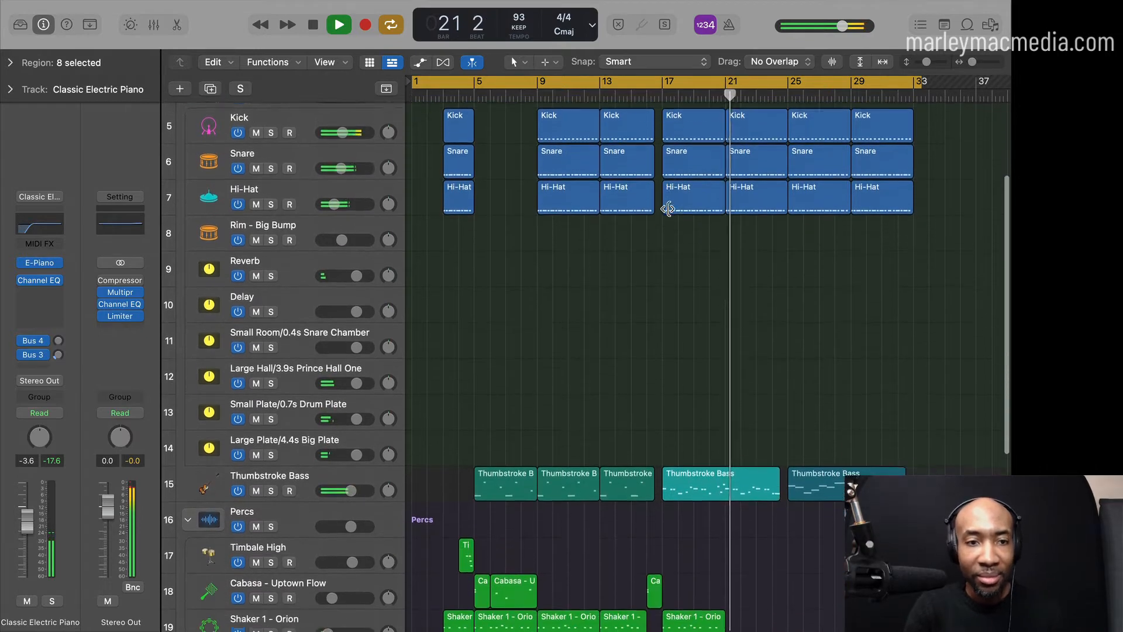
scroll(667, 209, "down", 5)
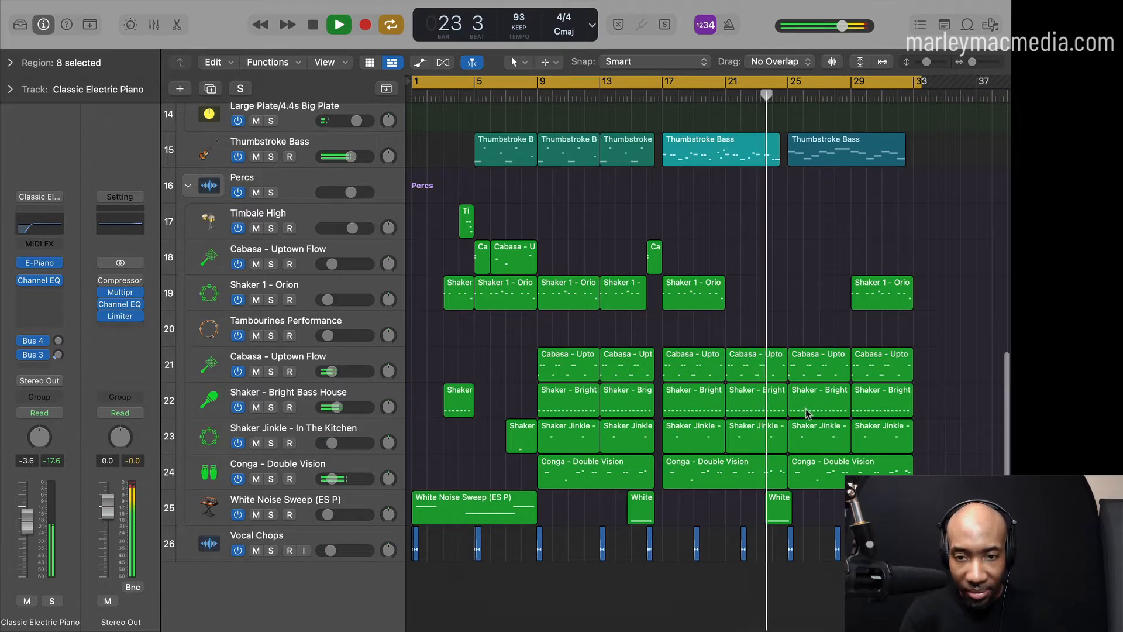
scroll(796, 354, "up", 1)
scroll(794, 352, "up", 3)
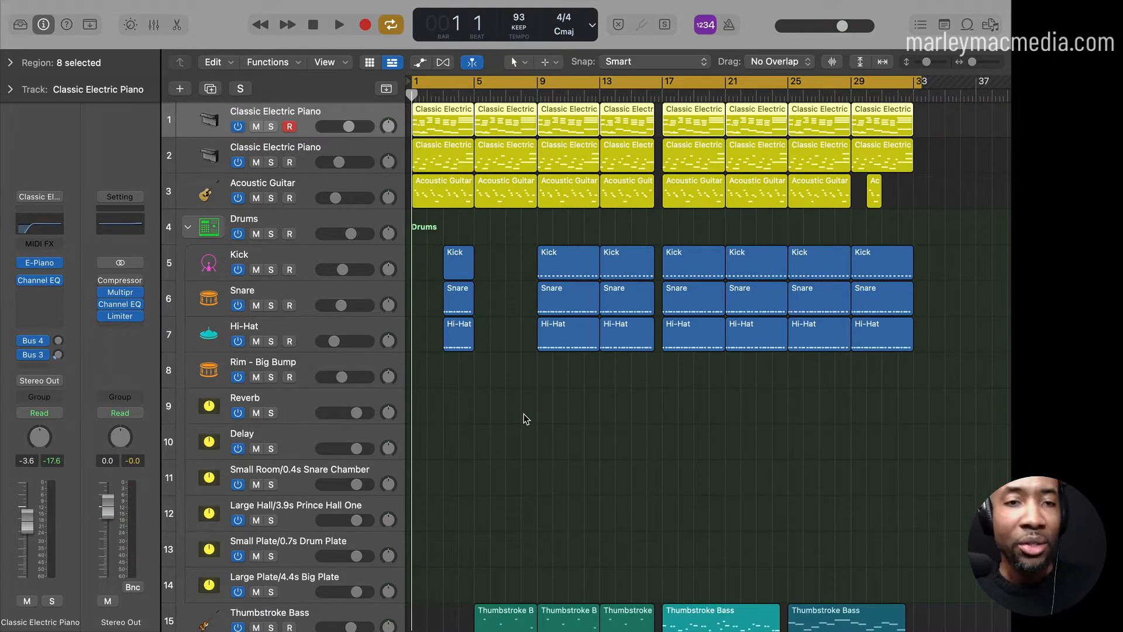
scroll(289, 117, "up", 1)
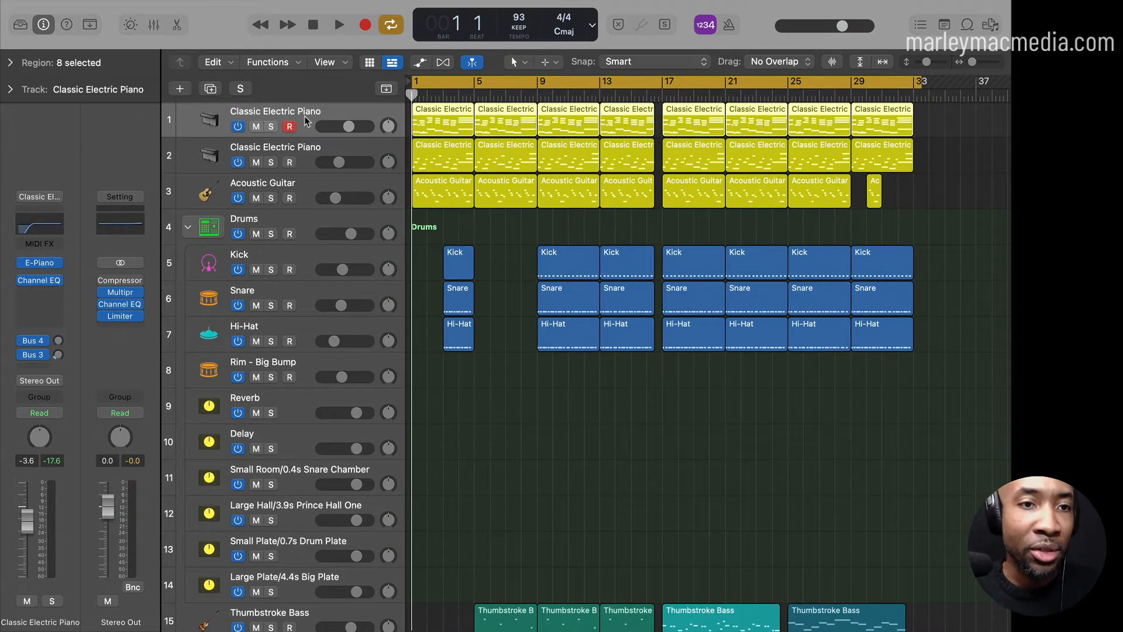
Collapse the Drums track stack, select it, and look over the bass and percussion tracks below it.
left_click(188, 227)
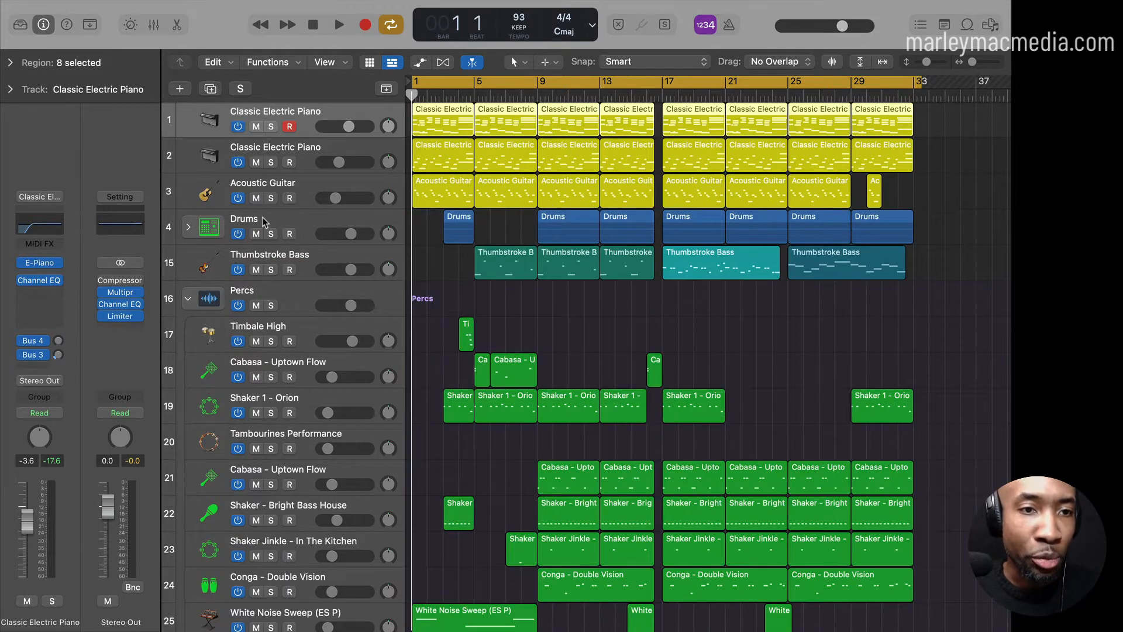
left_click(248, 226)
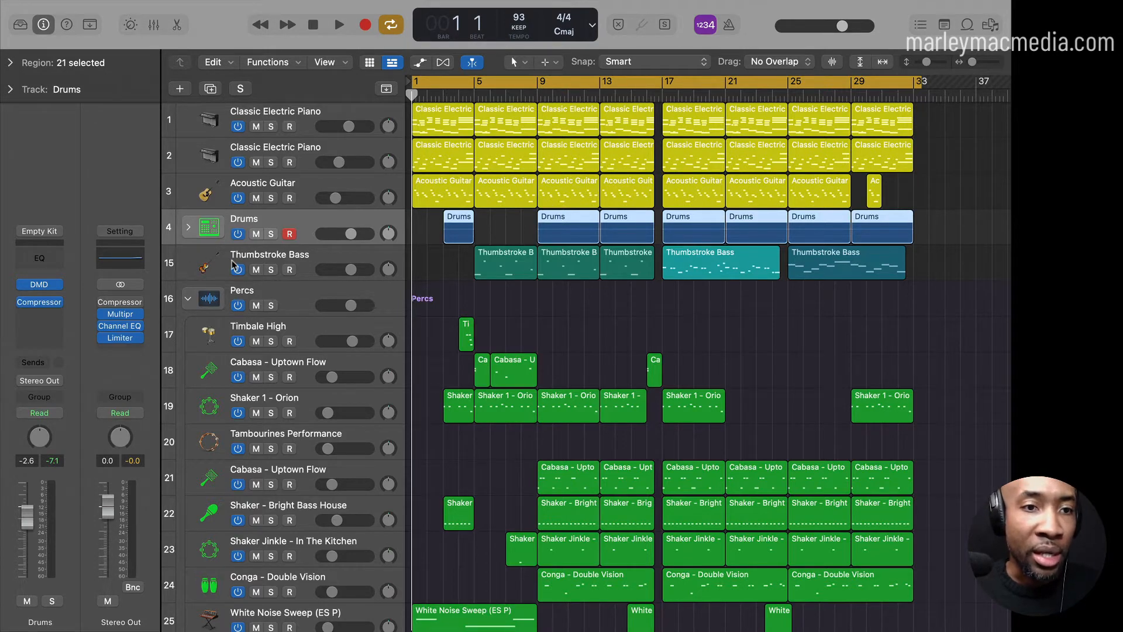
scroll(252, 344, "down", 3)
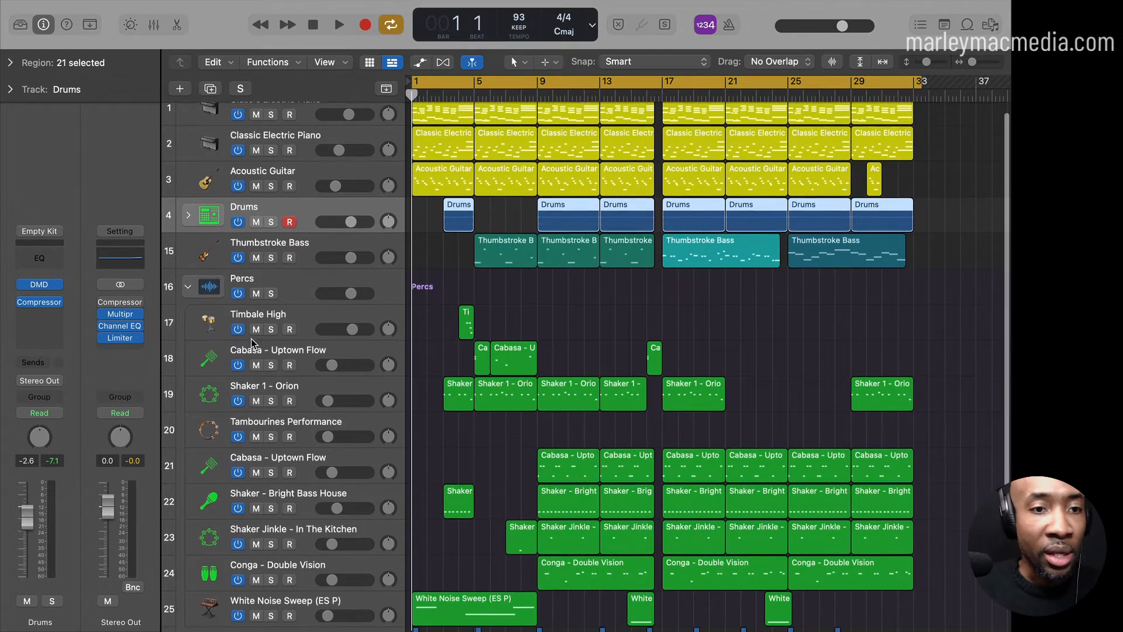
scroll(253, 344, "down", 2)
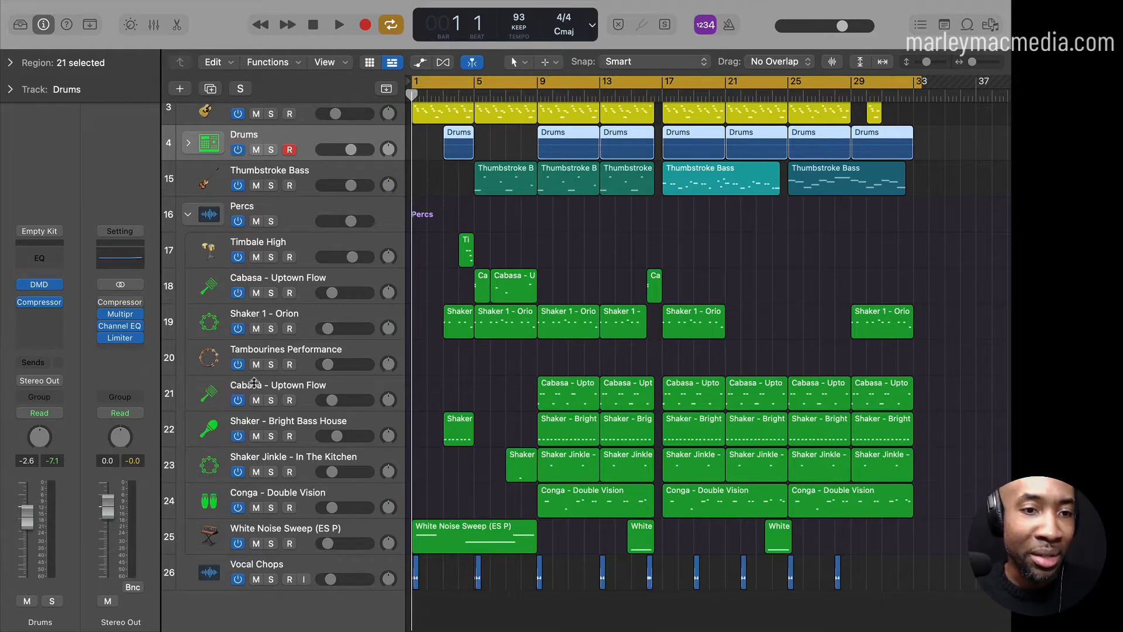
scroll(291, 437, "down", 1)
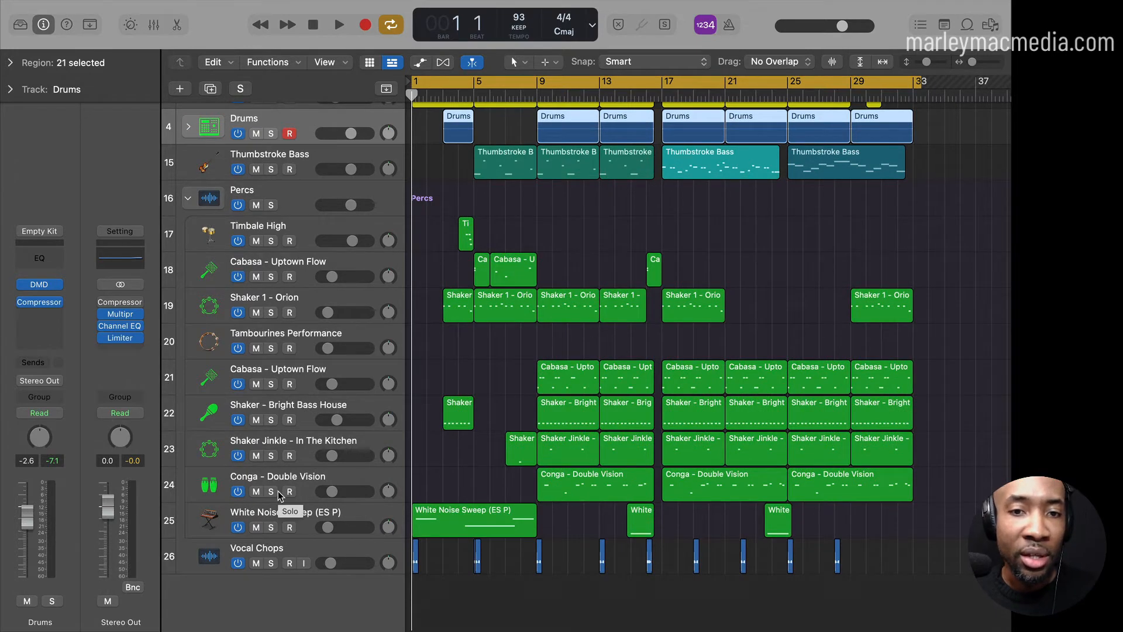
Inspect the Pitch Shifter settings on the Vocal Chops track and close the plug-in.
left_click(264, 548)
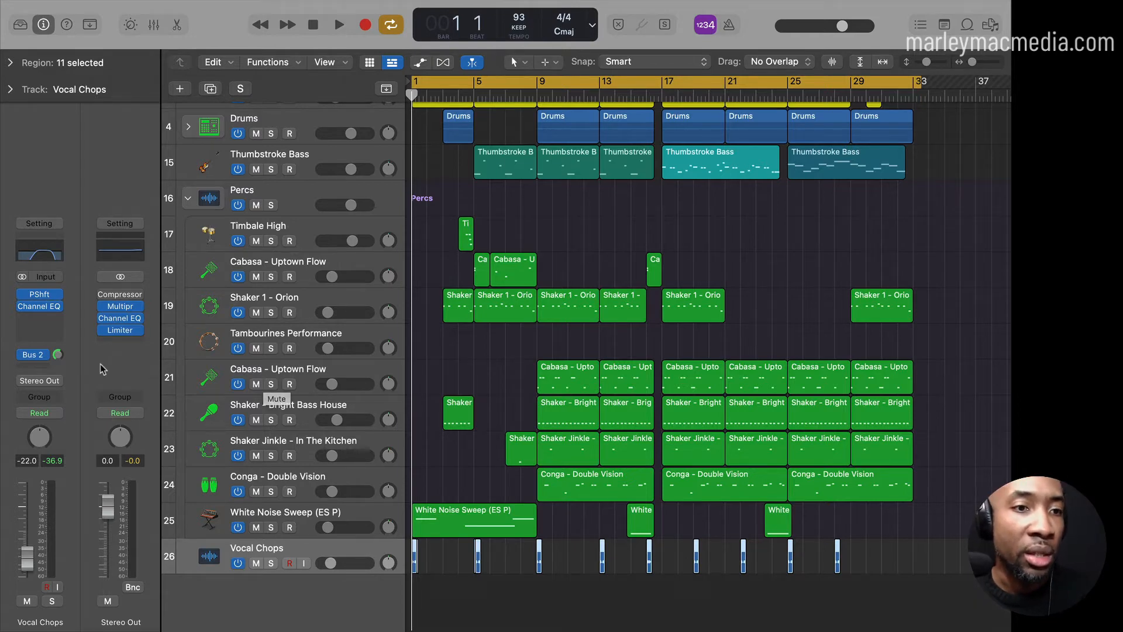
left_click(41, 297)
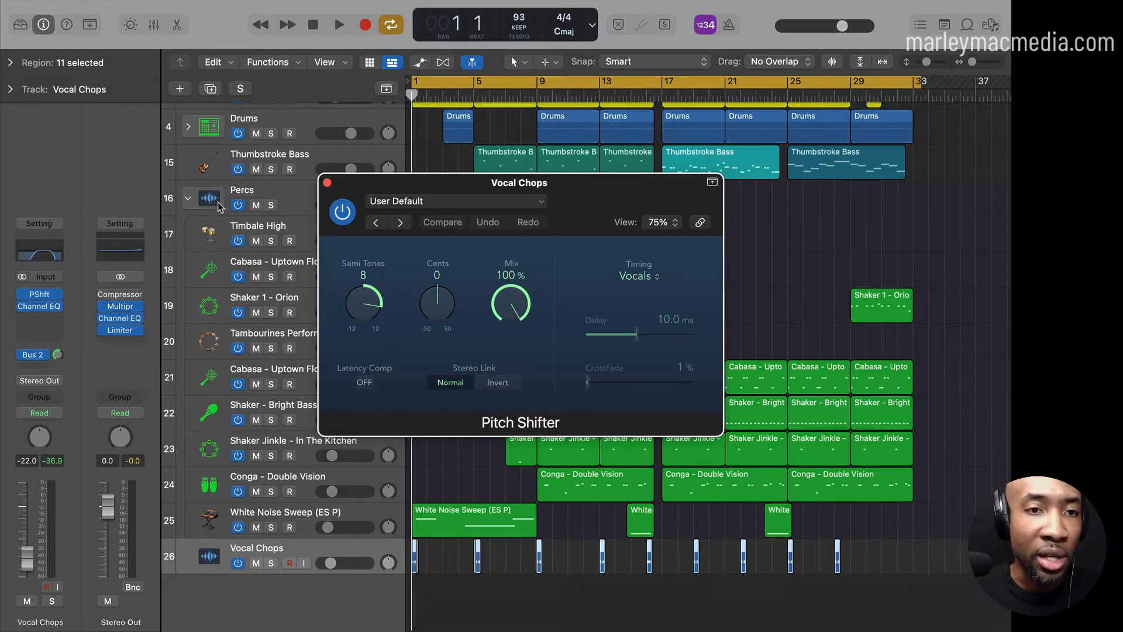
left_click(327, 183)
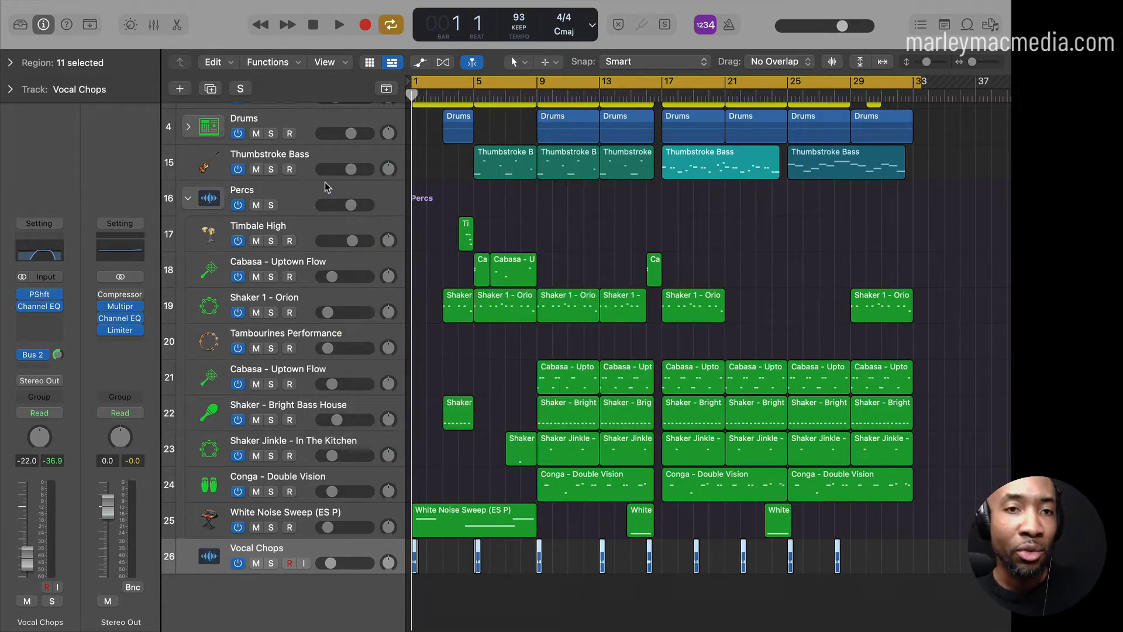
Select both Classic Electric Piano tracks and set the cycle range from bar 1 to bar 9.
scroll(327, 140, "up", 5)
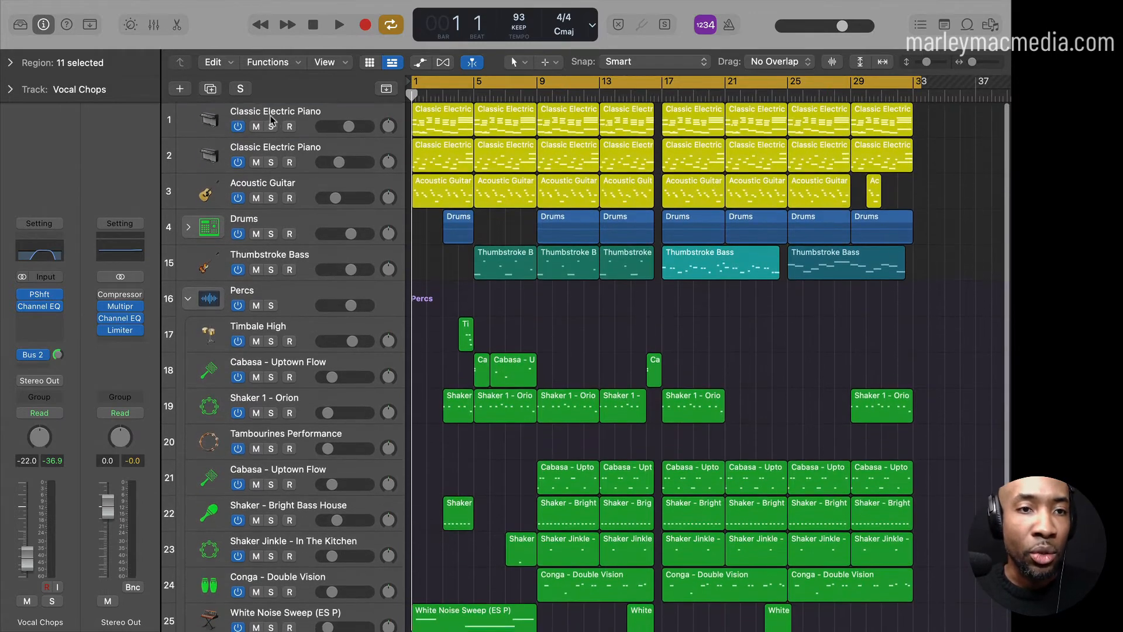
left_click(271, 117)
left_click(299, 147)
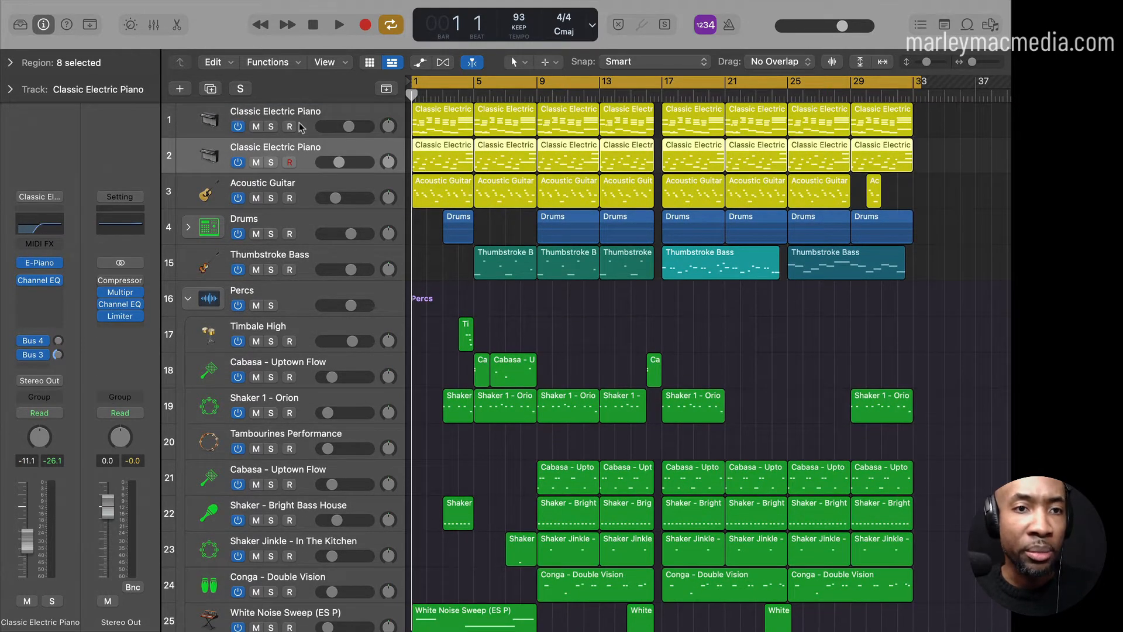
left_click(299, 125)
left_click(297, 159, "shift")
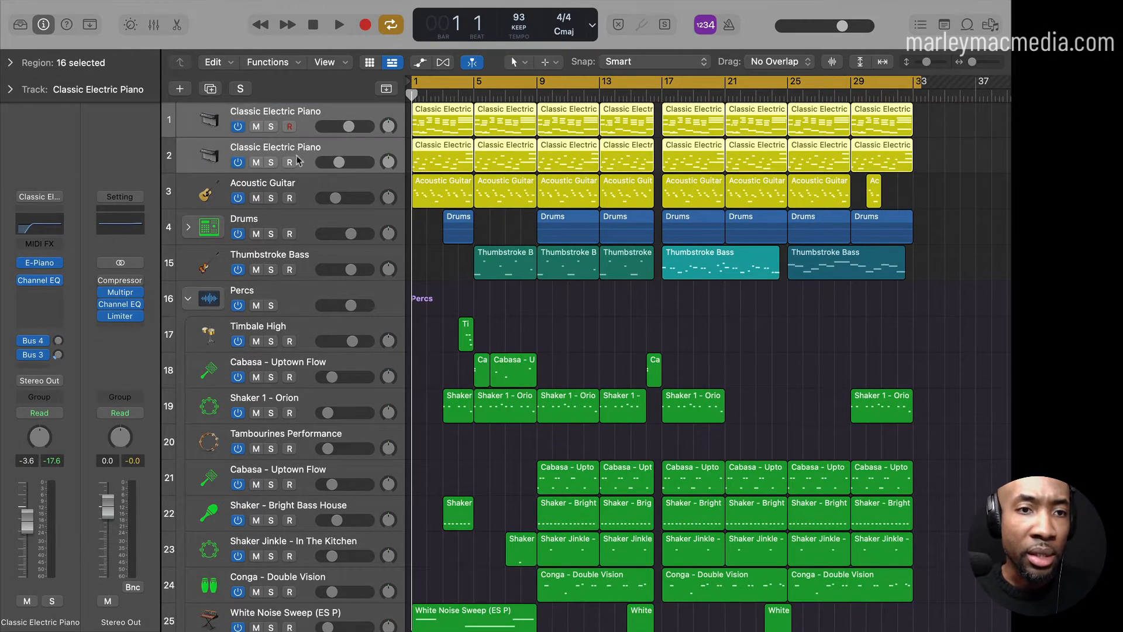
left_click(449, 87)
left_click_drag(415, 82, 538, 87)
Solo only the first Classic Electric Piano track, play the cycle, and show its notes in the Piano Roll.
left_click(271, 126)
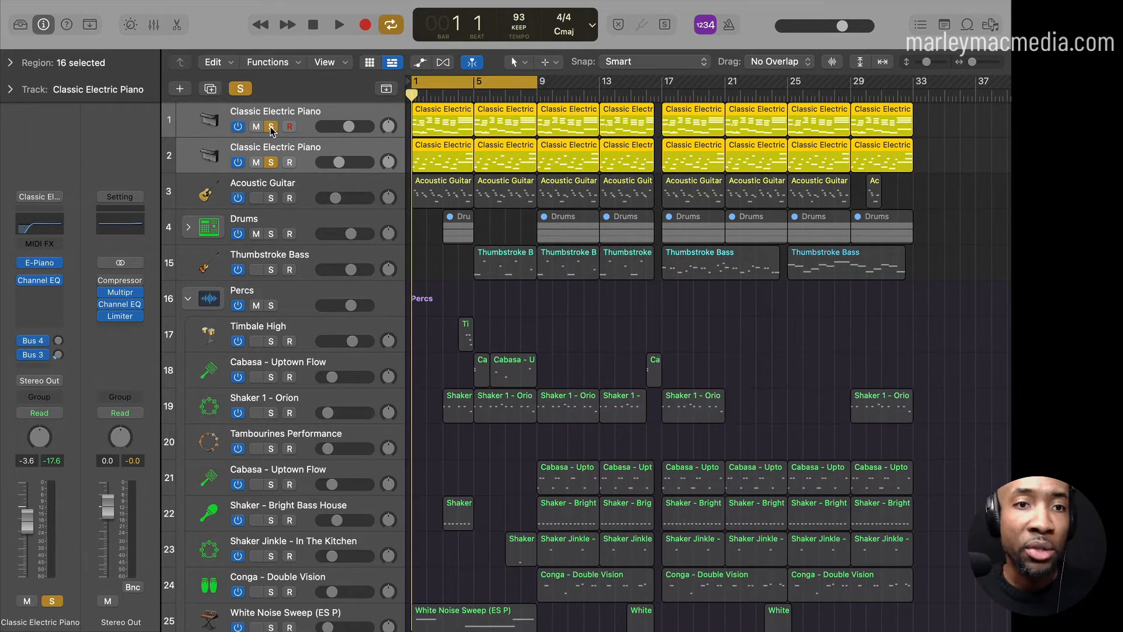
left_click(271, 163)
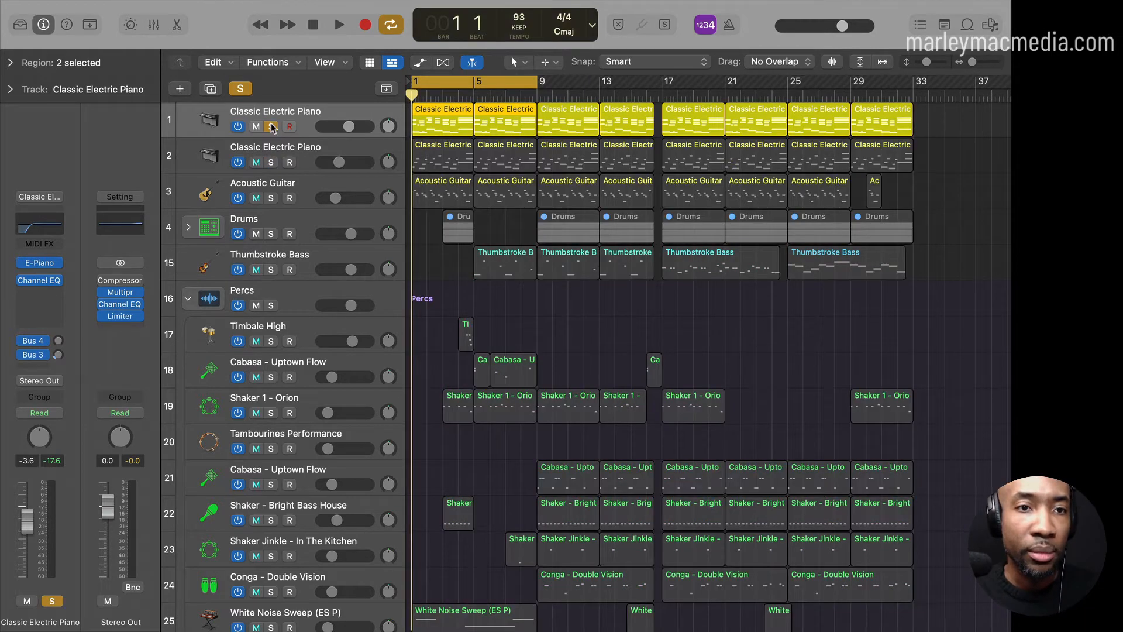
key("space")
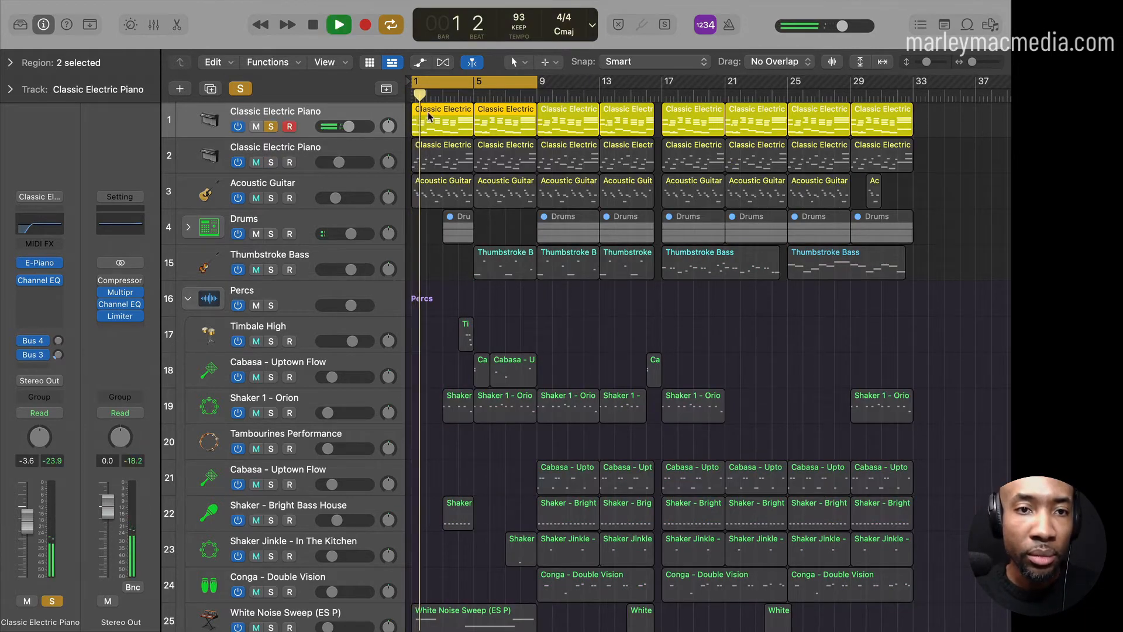
double_click(437, 112)
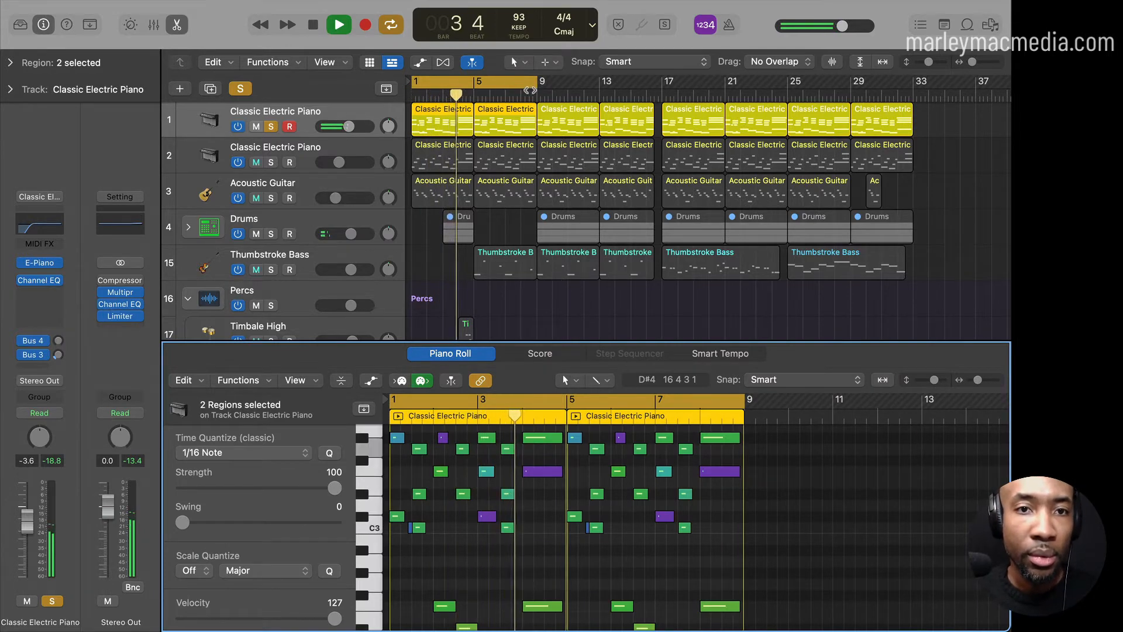
Add the second Classic Electric Piano and the Acoustic Guitar to the solo, viewing each one's bar 5 region in the Piano Roll.
left_click(270, 163)
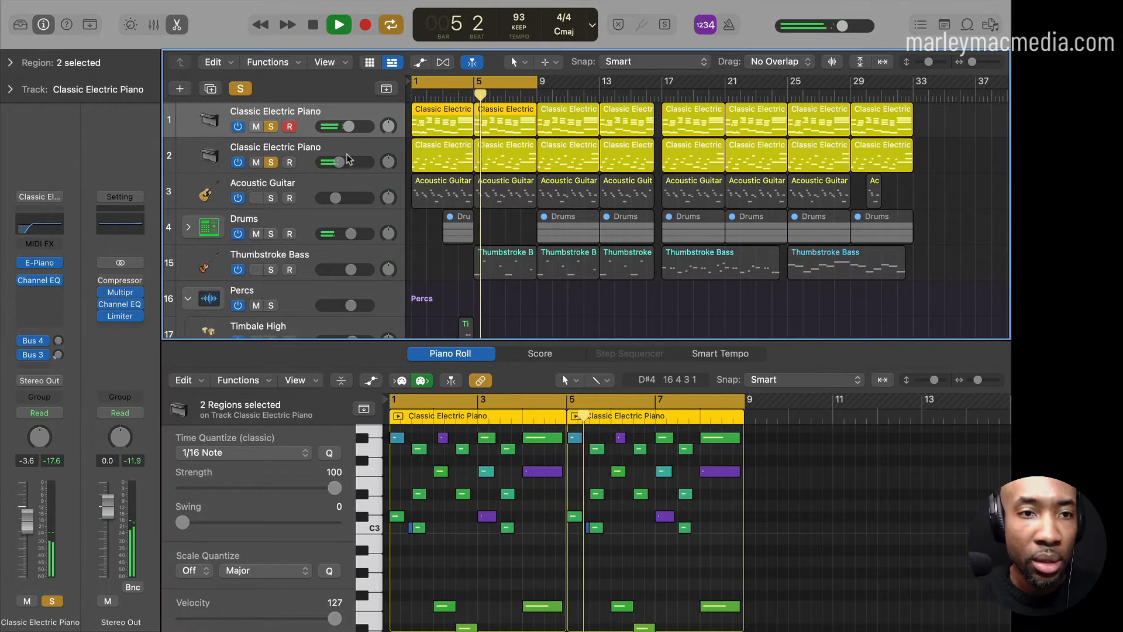
left_click(495, 149)
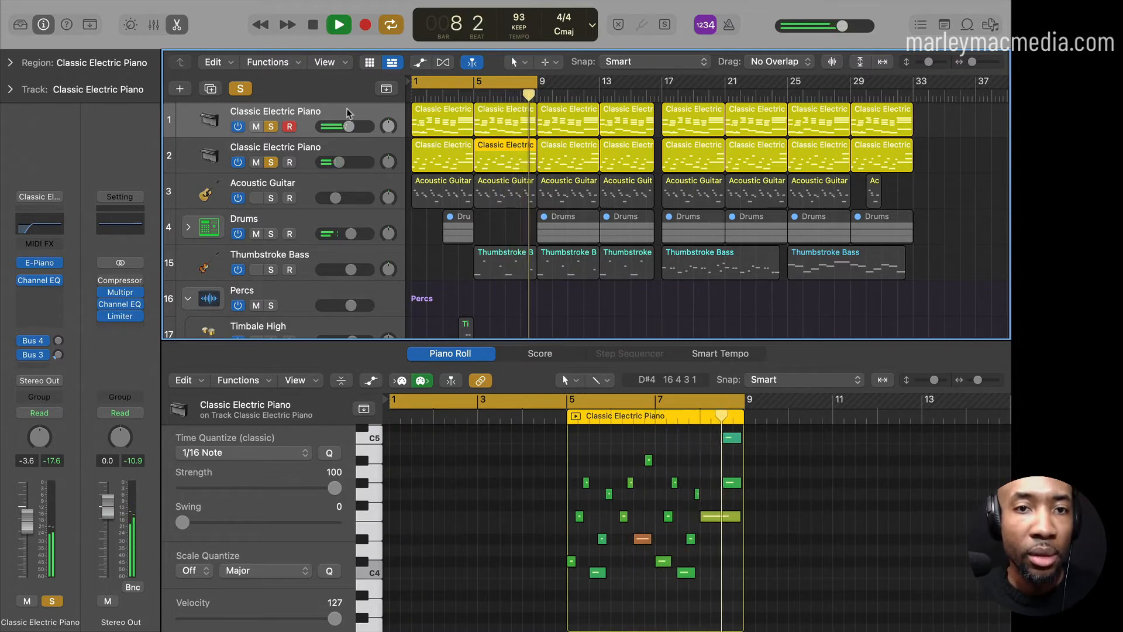
left_click(271, 198)
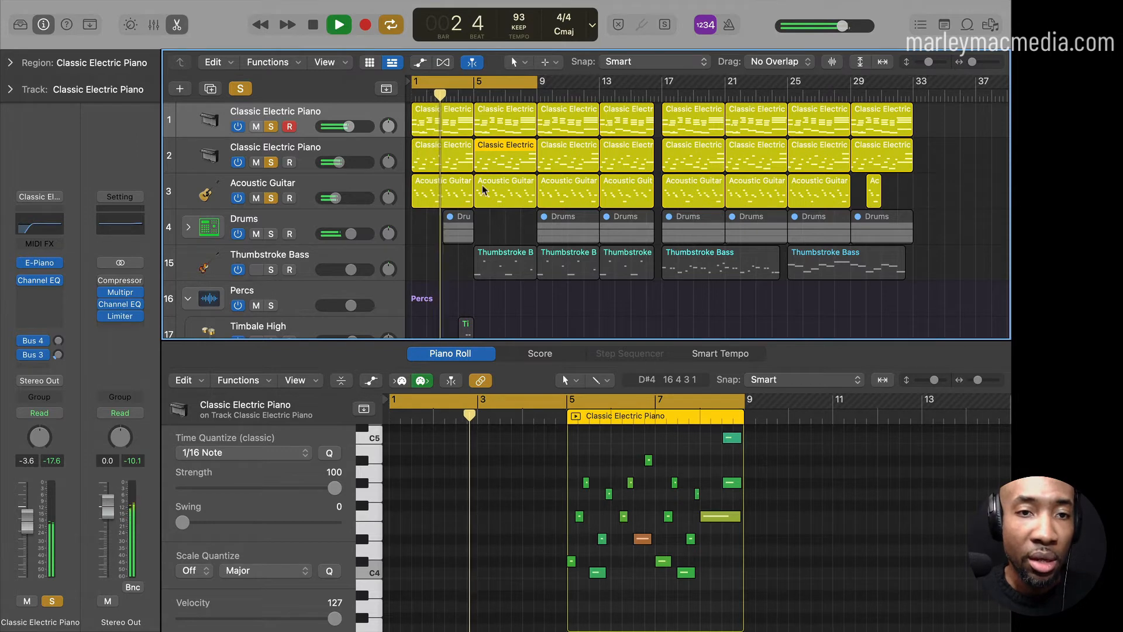
left_click(463, 192)
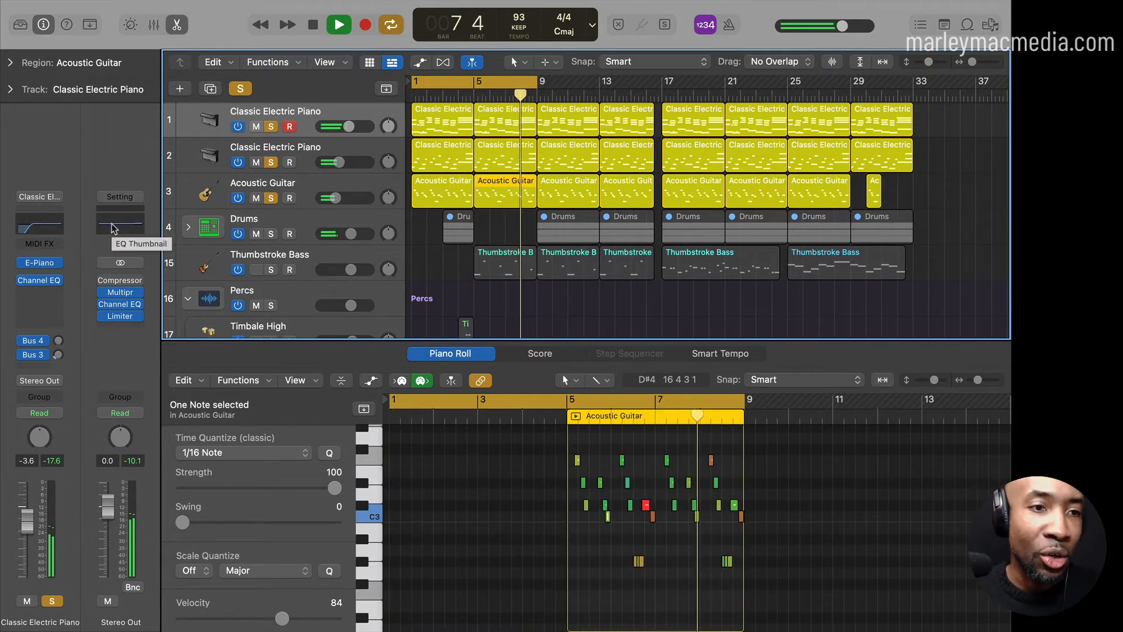
Remove the Acoustic Guitar from the solo and switch the second Classic Electric Piano's solo off and back on.
left_click(271, 197)
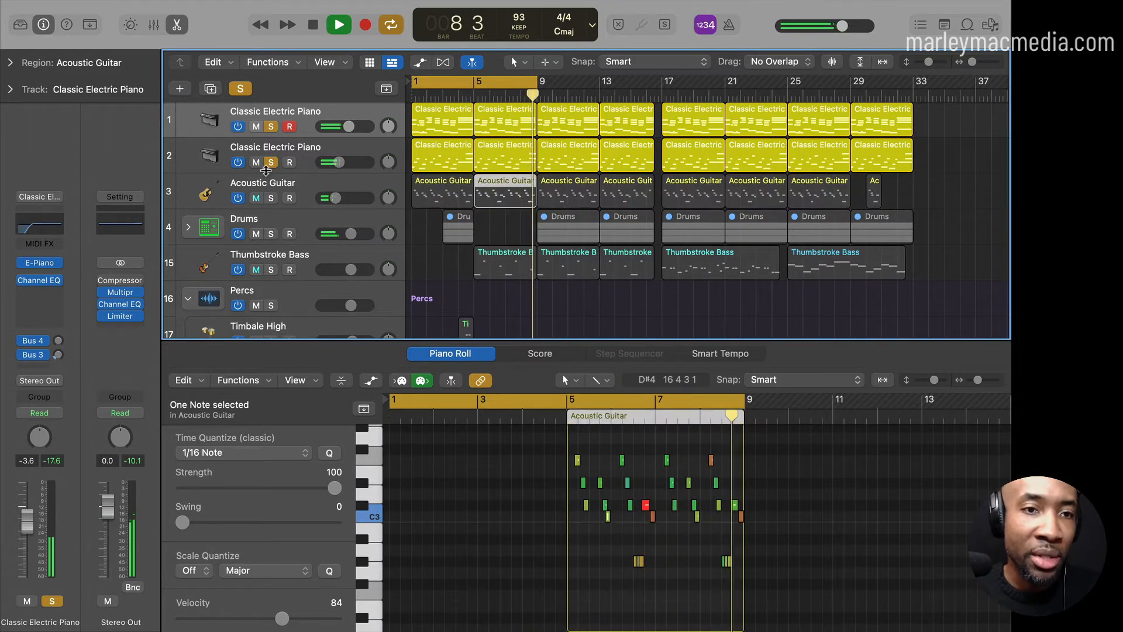
left_click(270, 162)
left_click(271, 162)
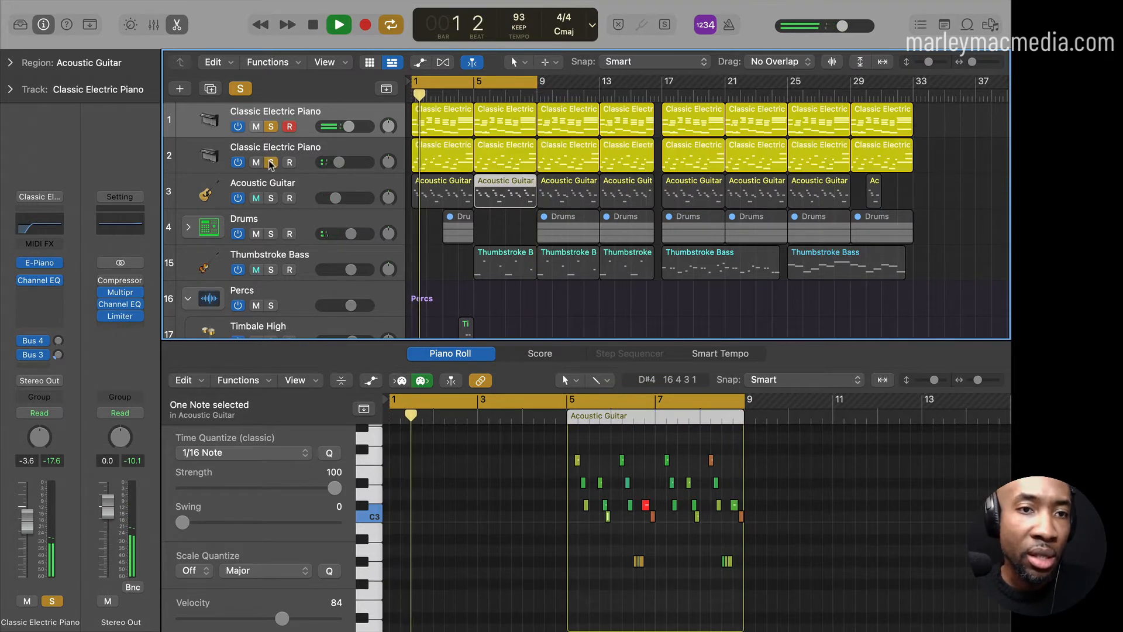
Inspect the first Classic Electric Piano's E-Piano instrument window.
left_click(40, 265)
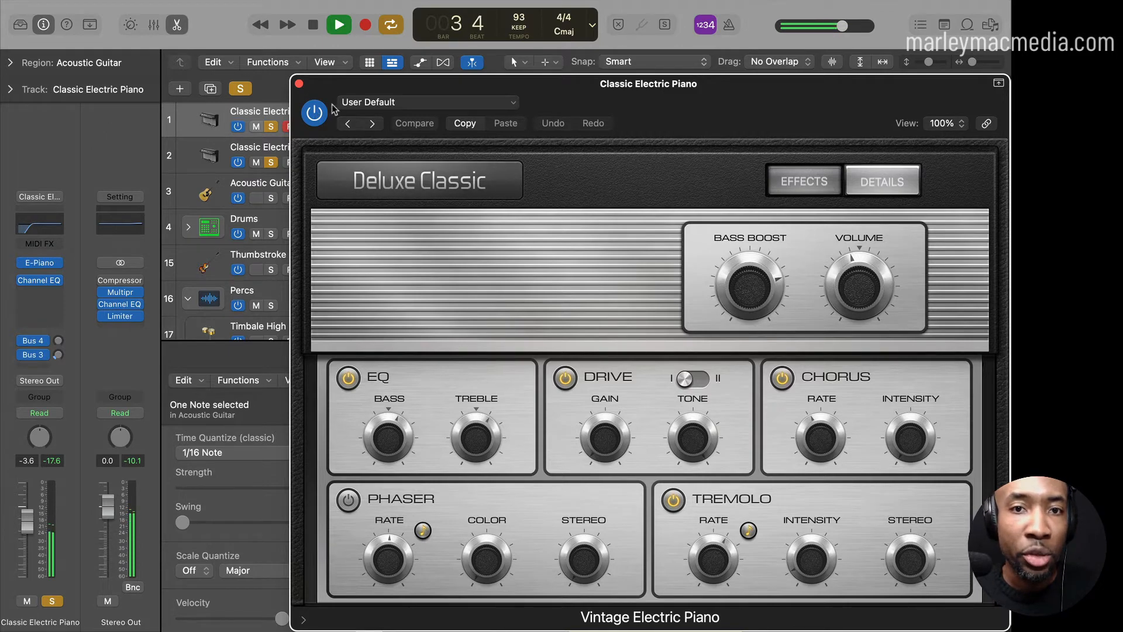
left_click(299, 83)
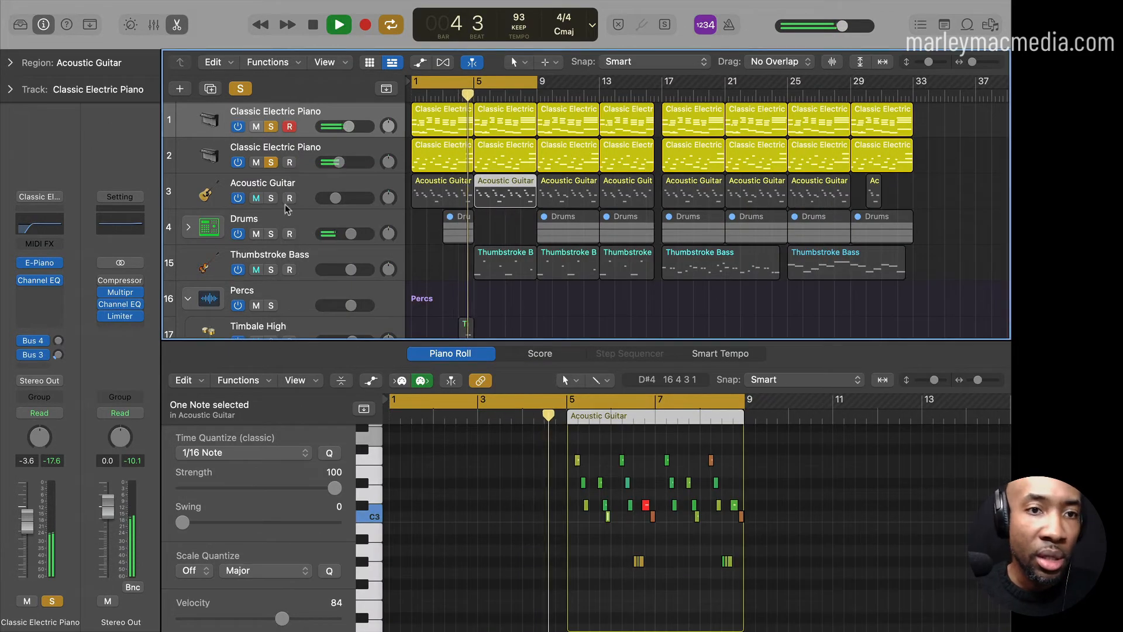
Add the Acoustic Guitar track to the solo and open its Sampler instrument.
left_click(303, 187)
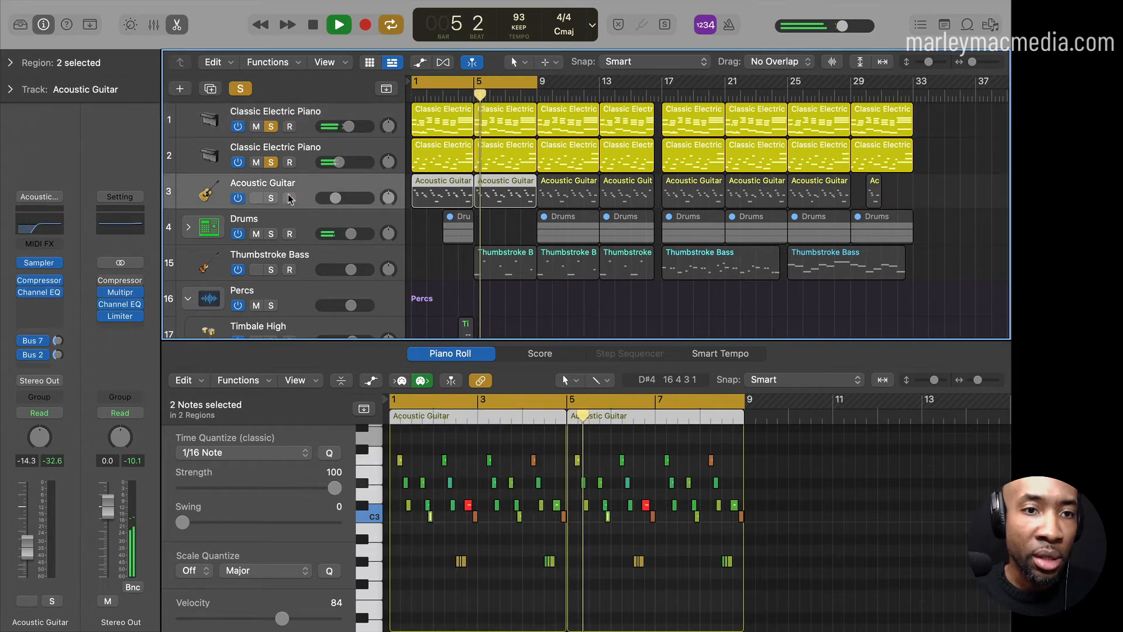
left_click(270, 198)
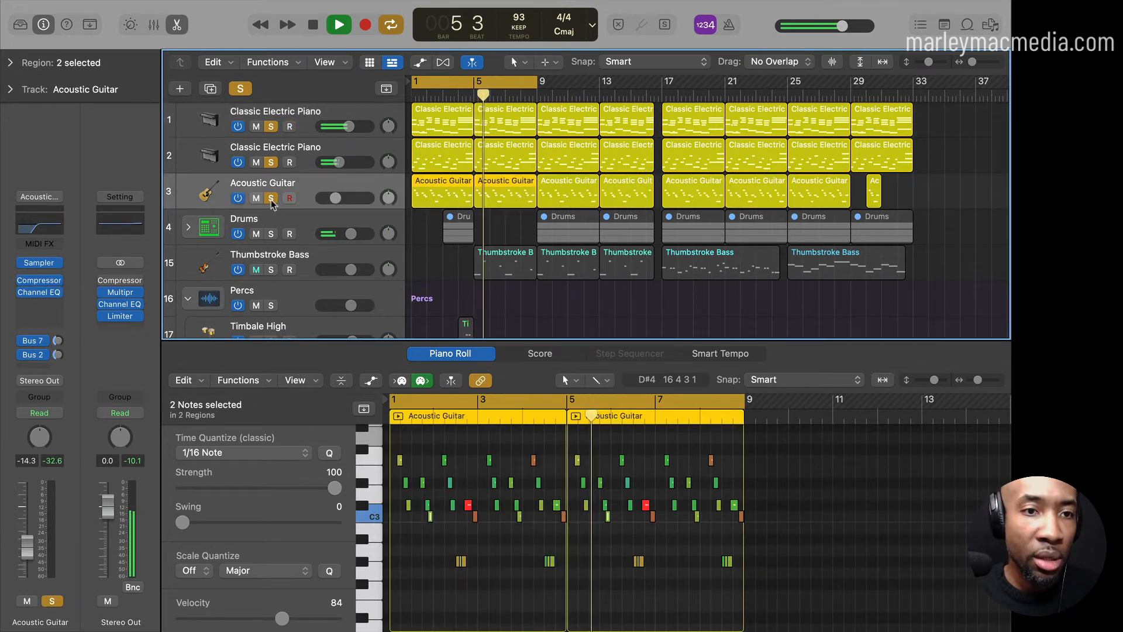
left_click(41, 264)
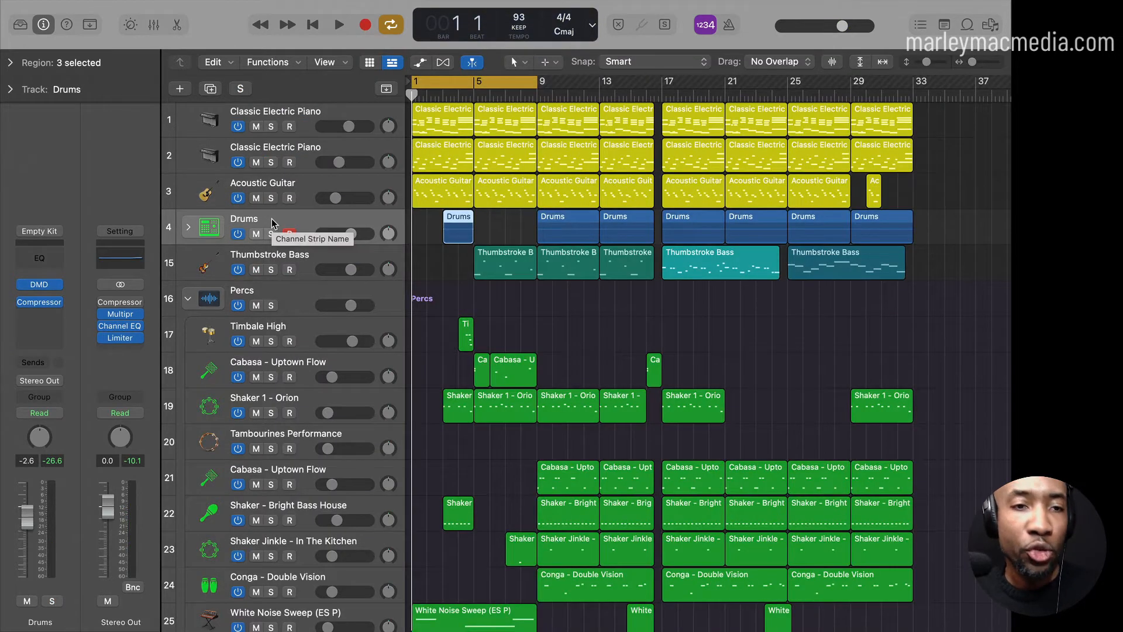
Expand the Drums stack and look through its kick, snare, hi-hat, rim and effects tracks.
left_click(188, 228)
scroll(285, 325, "down", 2)
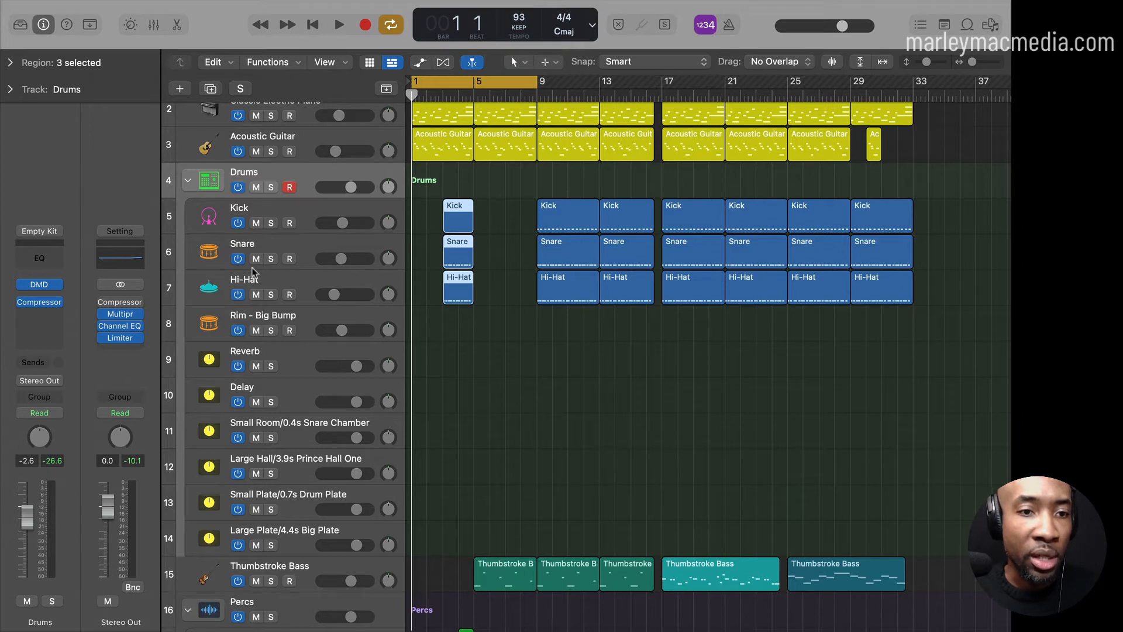
scroll(252, 376, "down", 3)
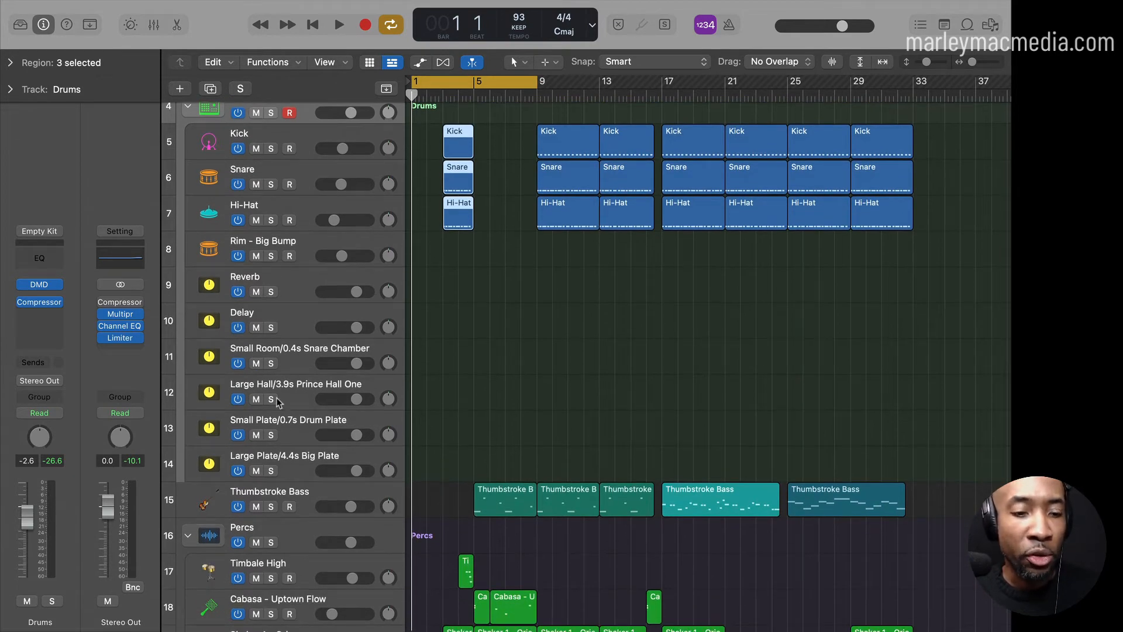
Examine the channel strips, plug-ins and bus sends of all tracks in the Mixer, and hide it again.
key("x")
scroll(803, 514, "right", 10)
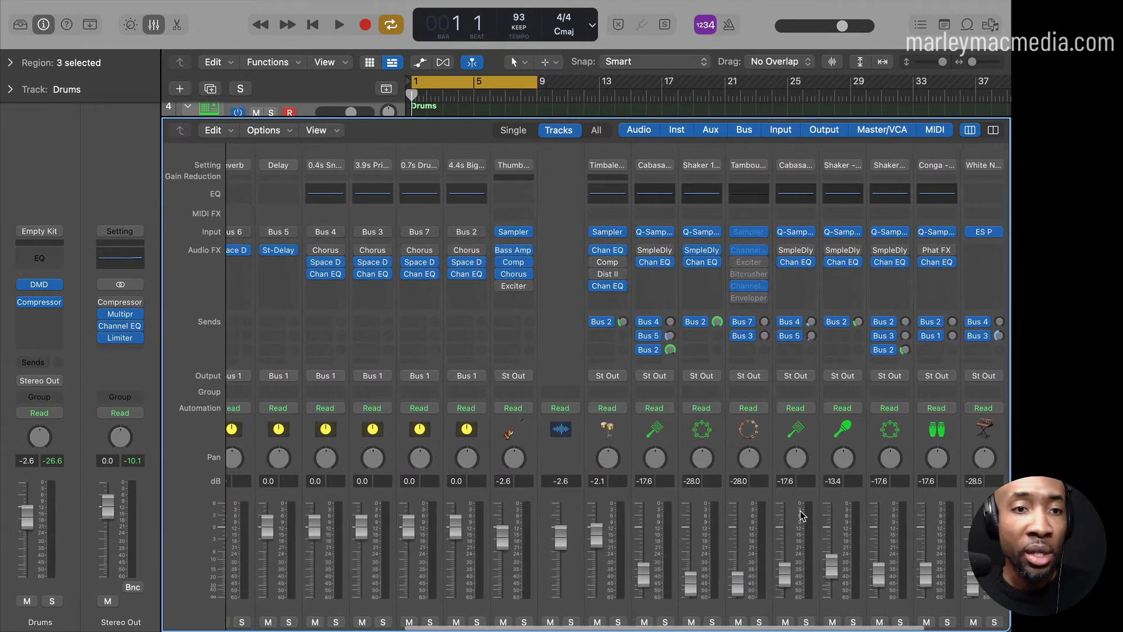
scroll(803, 514, "left", 10)
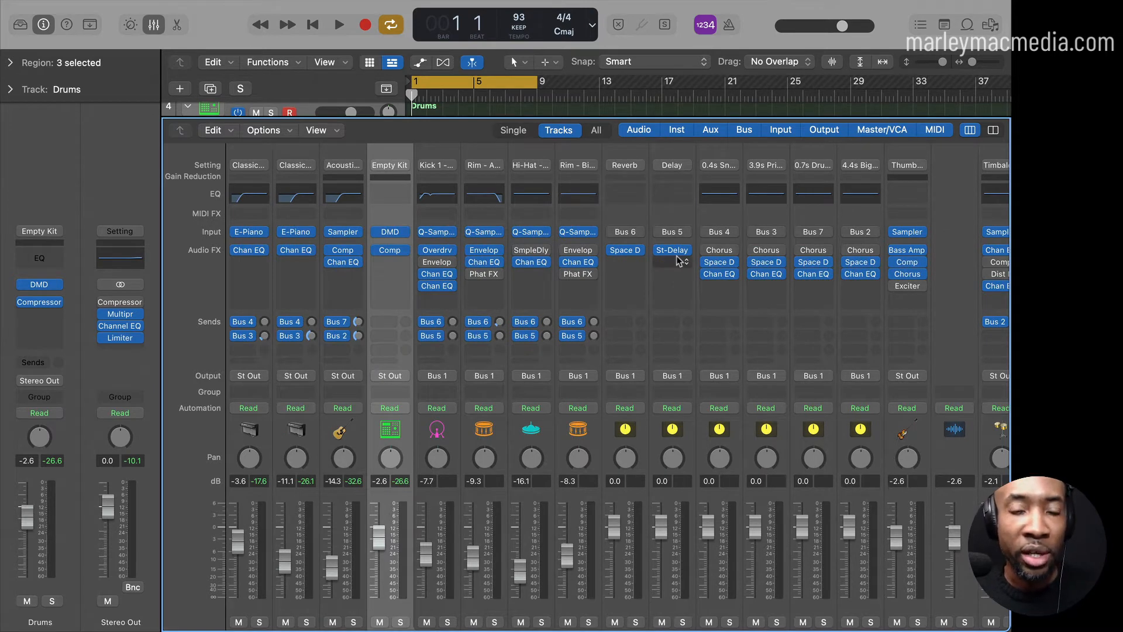
scroll(813, 450, "right", 15)
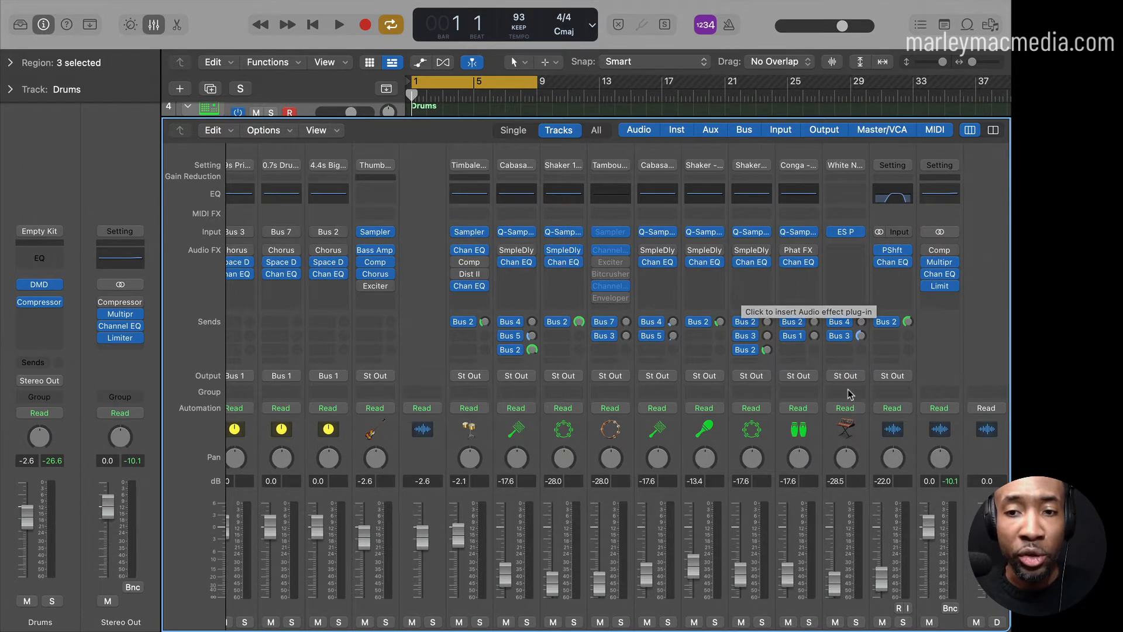
scroll(850, 394, "left", 7)
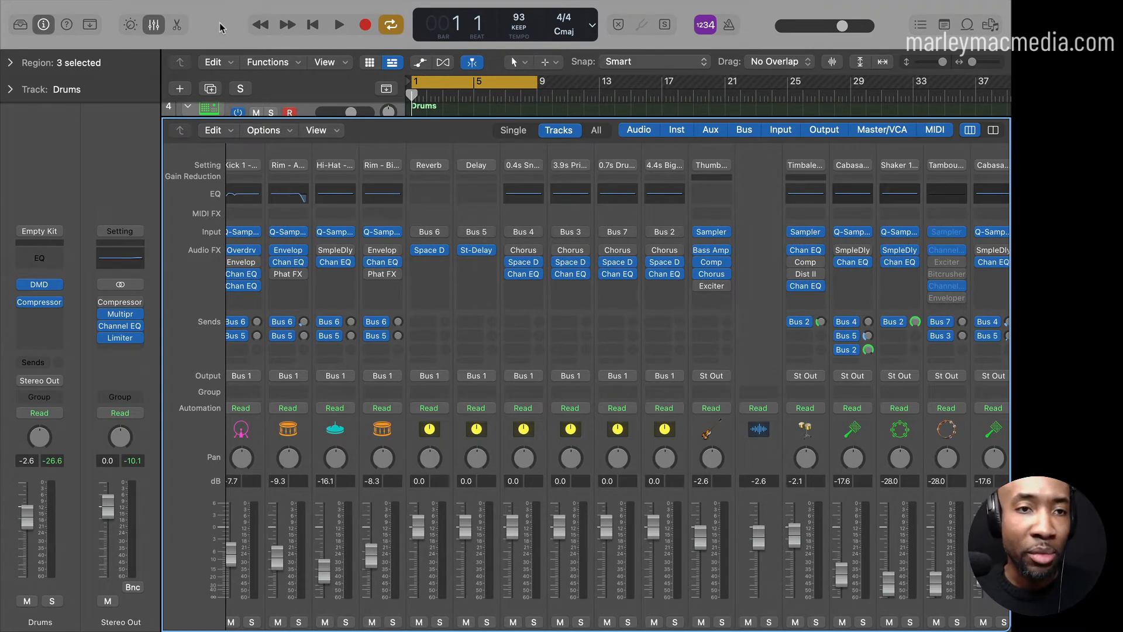
key("x")
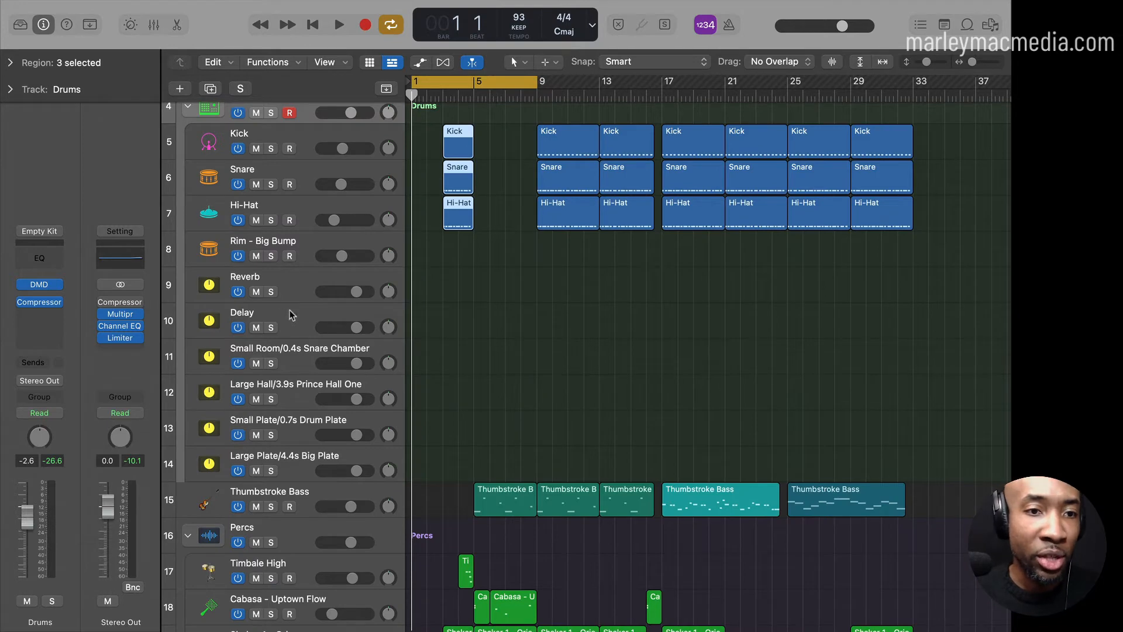
Play the beat and set the cycle range from bar 3 to bar 5 over the first drum regions.
scroll(278, 355, "up", 2)
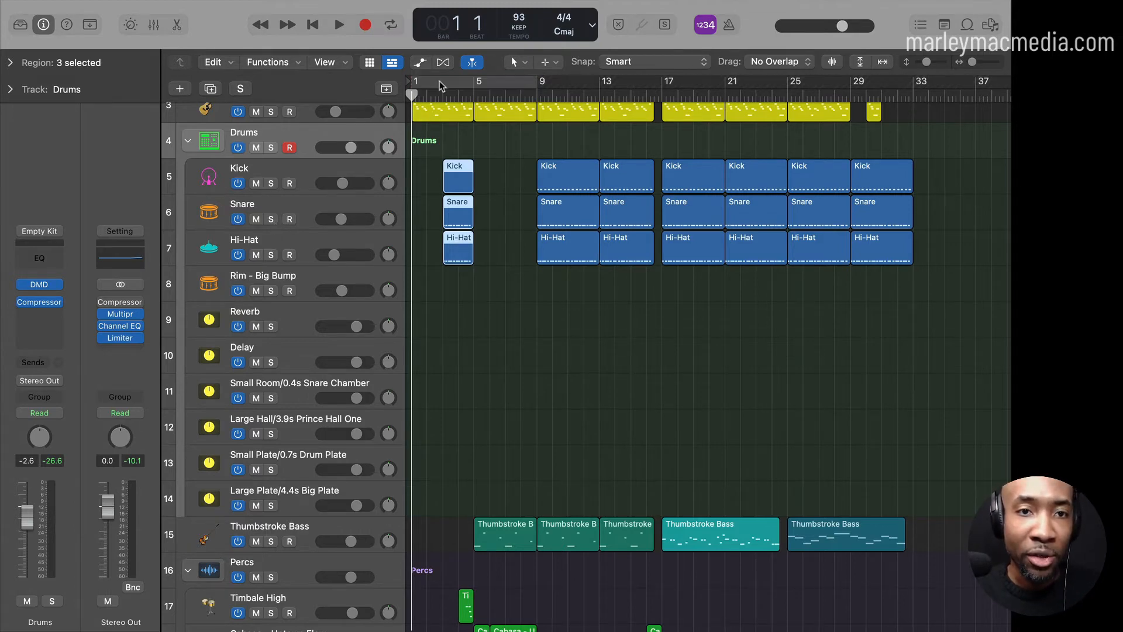
key("space")
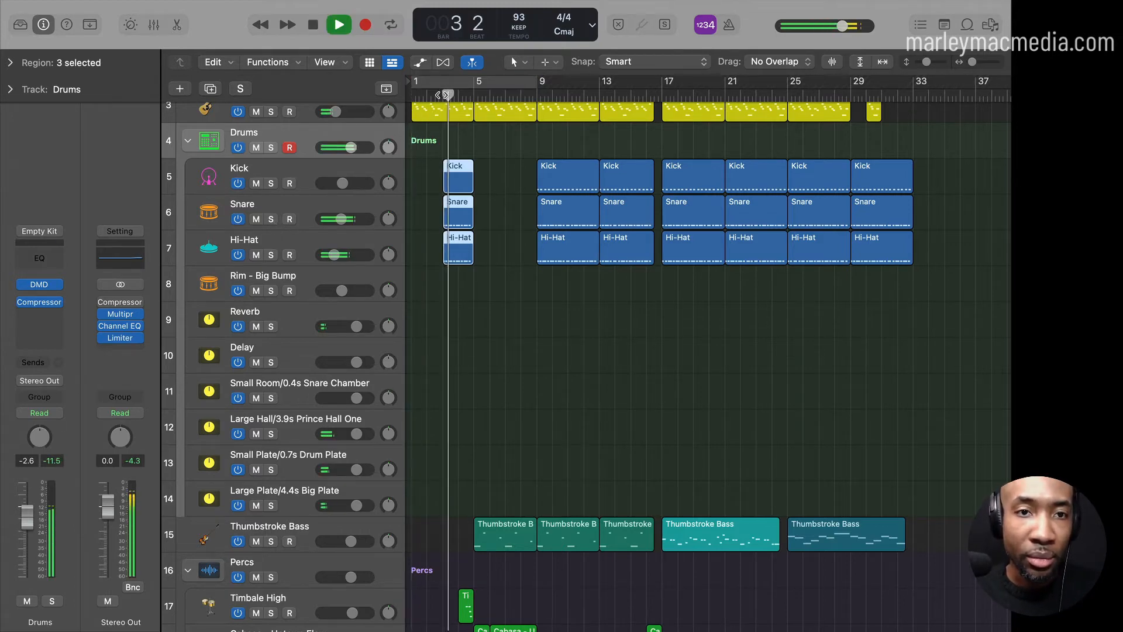
left_click_drag(445, 94, 476, 86)
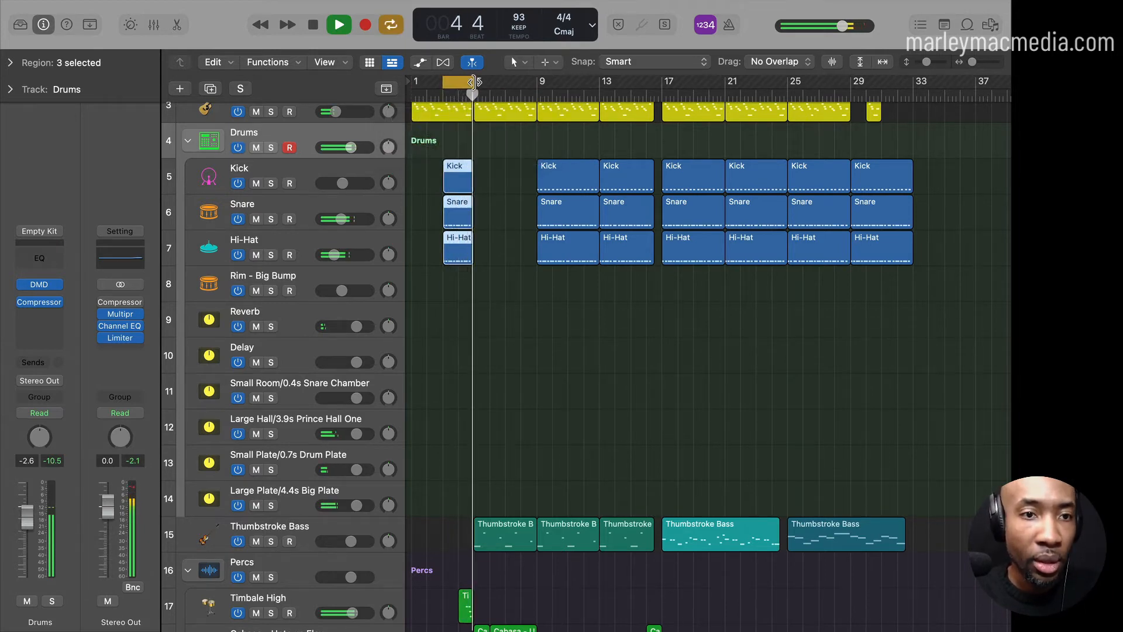
Select the Snare track and solo it during playback, switching its solo on and off for comparison.
left_click(270, 219)
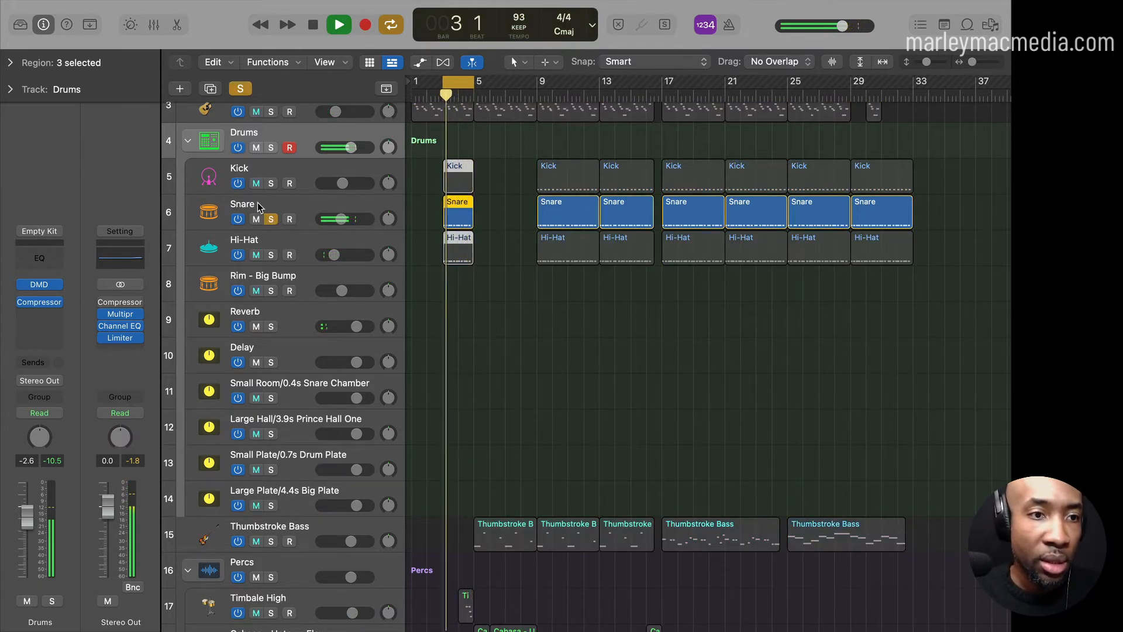
left_click(271, 219)
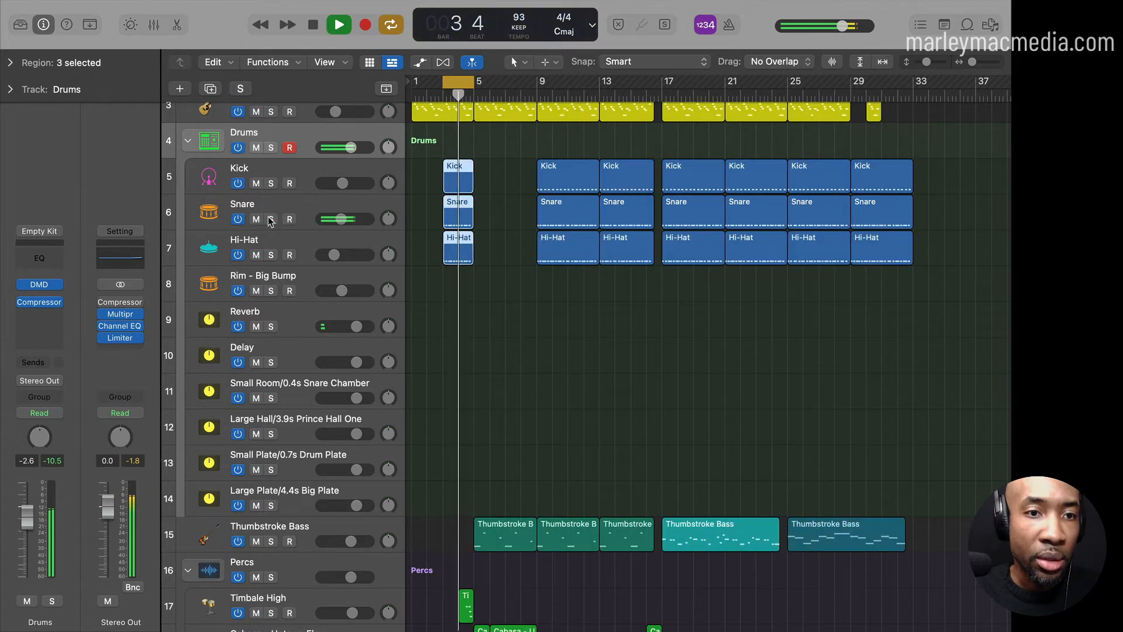
left_click(266, 210)
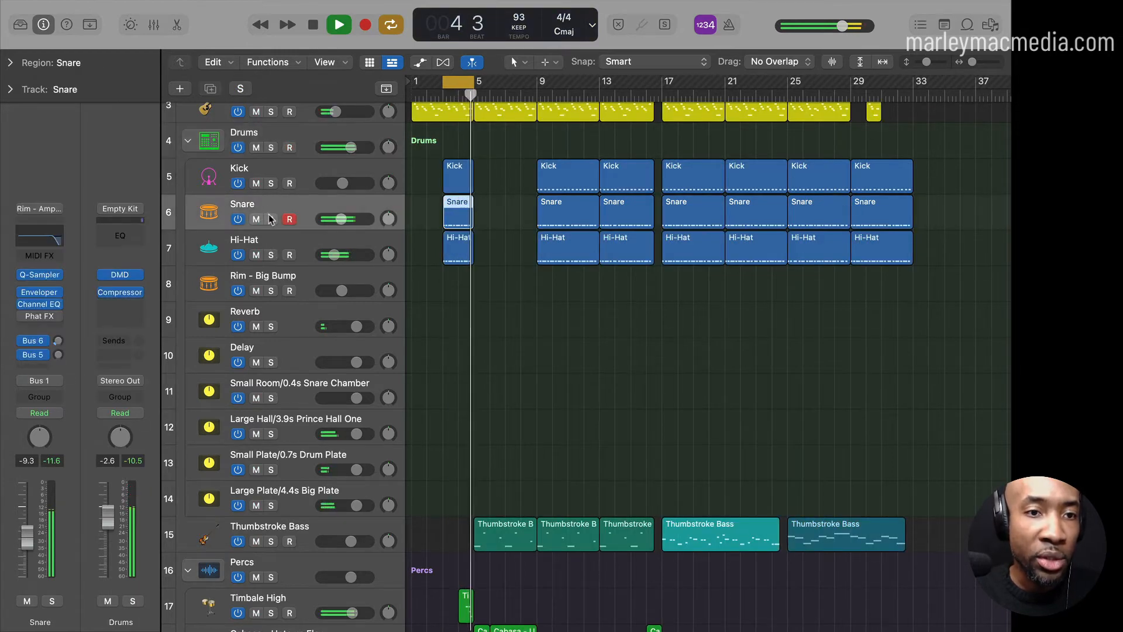
left_click(271, 219)
Compare the Snare's sound with its Channel EQ bypassed and re-enabled.
left_click(50, 236)
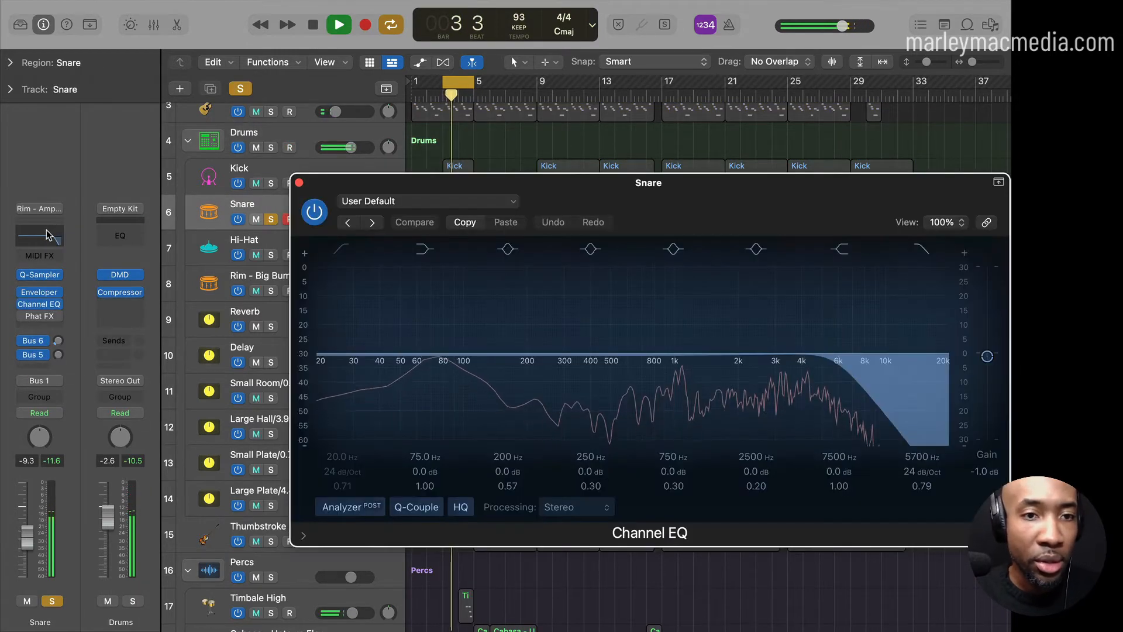
left_click(315, 214)
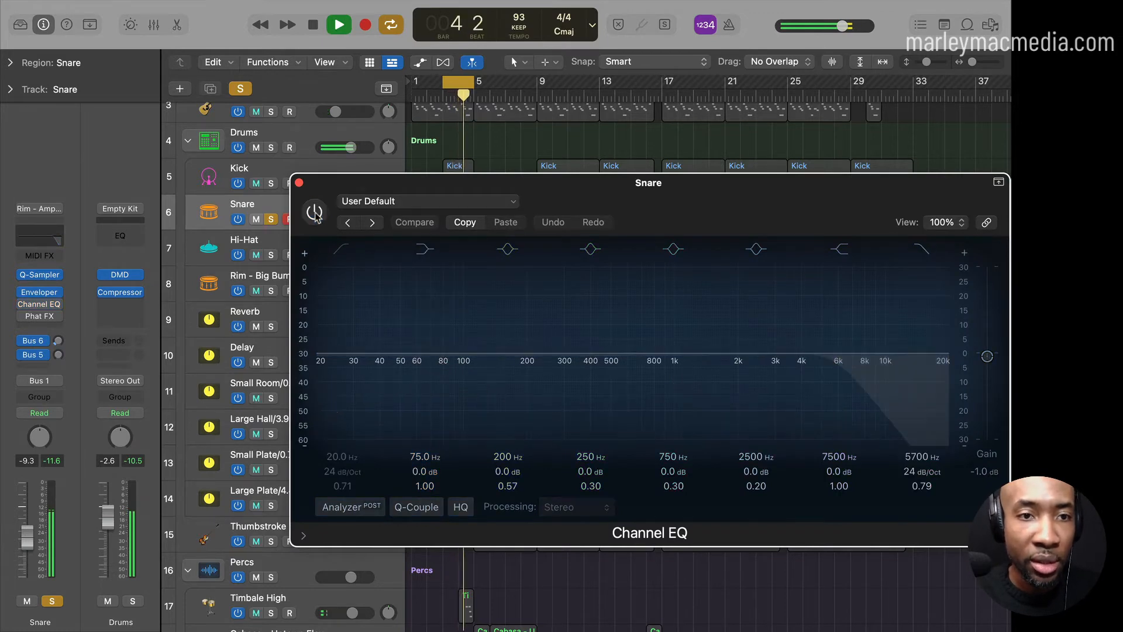
left_click(316, 214)
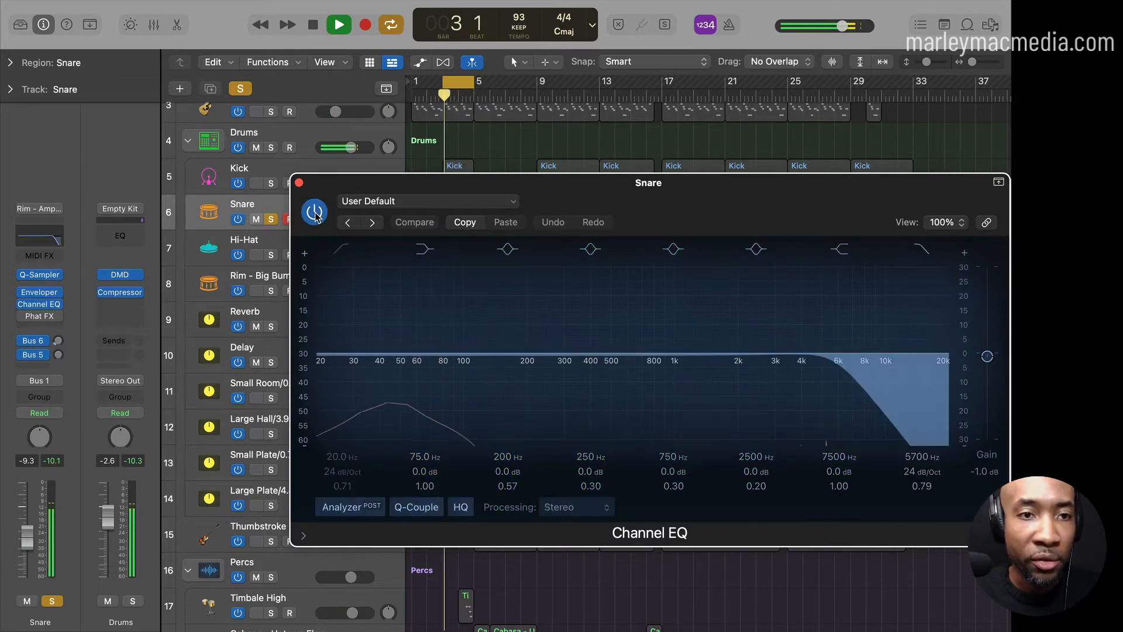
left_click(298, 183)
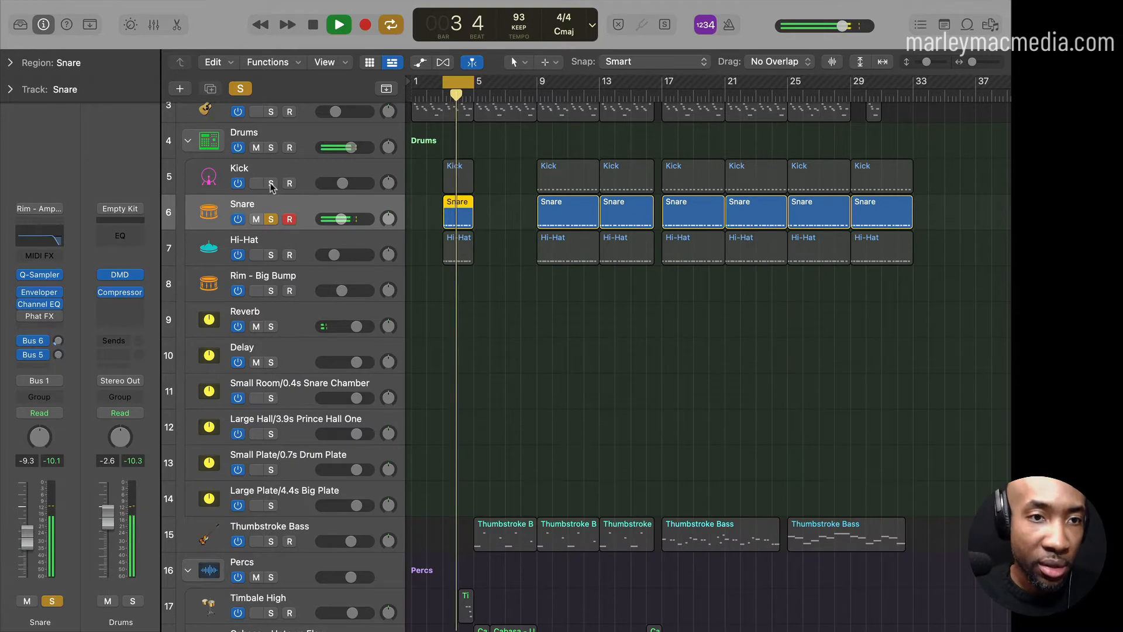
Solo the Kick together with the Snare over bars 9 to 11 and inspect the Snare's Quick Sampler.
left_click(271, 183)
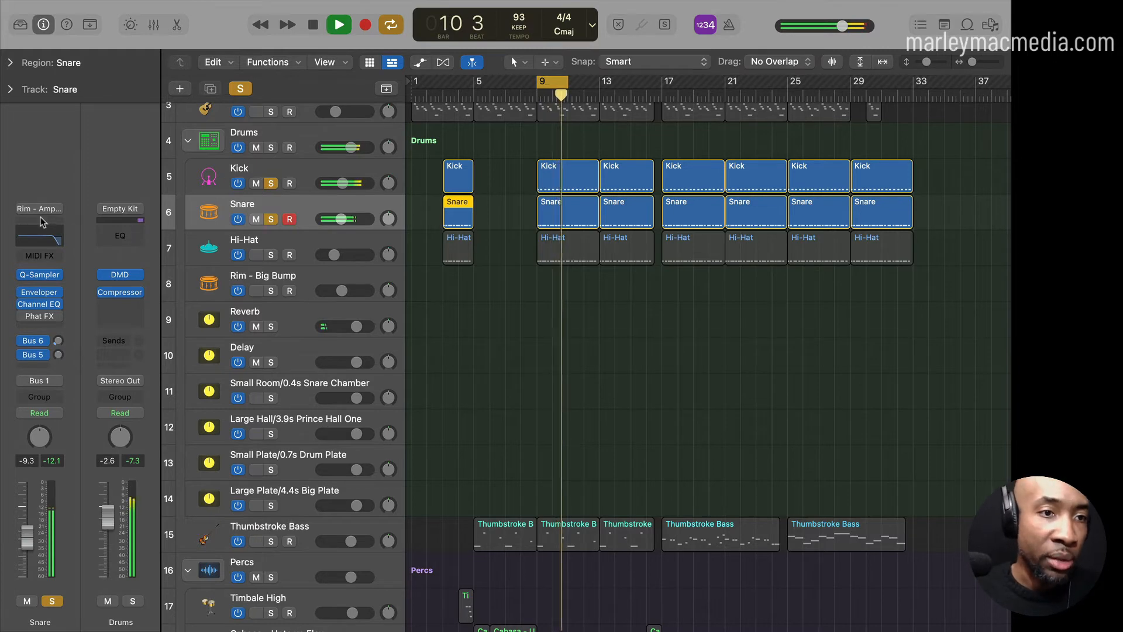
left_click(37, 275)
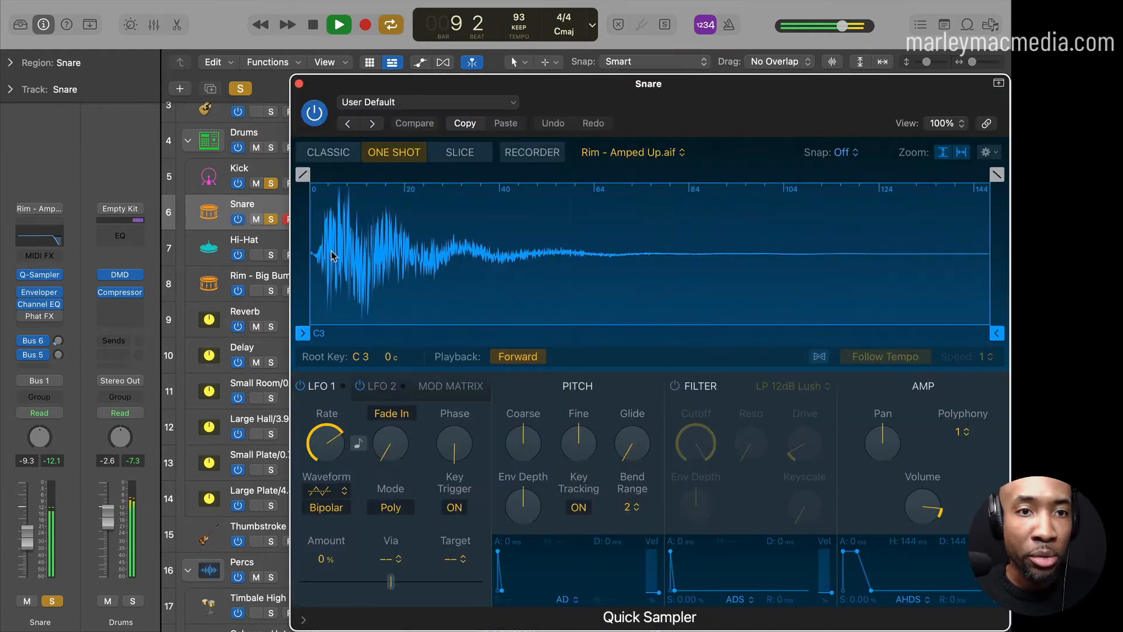
left_click(299, 85)
Select the Drums track and inspect its kit in Drum Machine Designer.
left_click(256, 135)
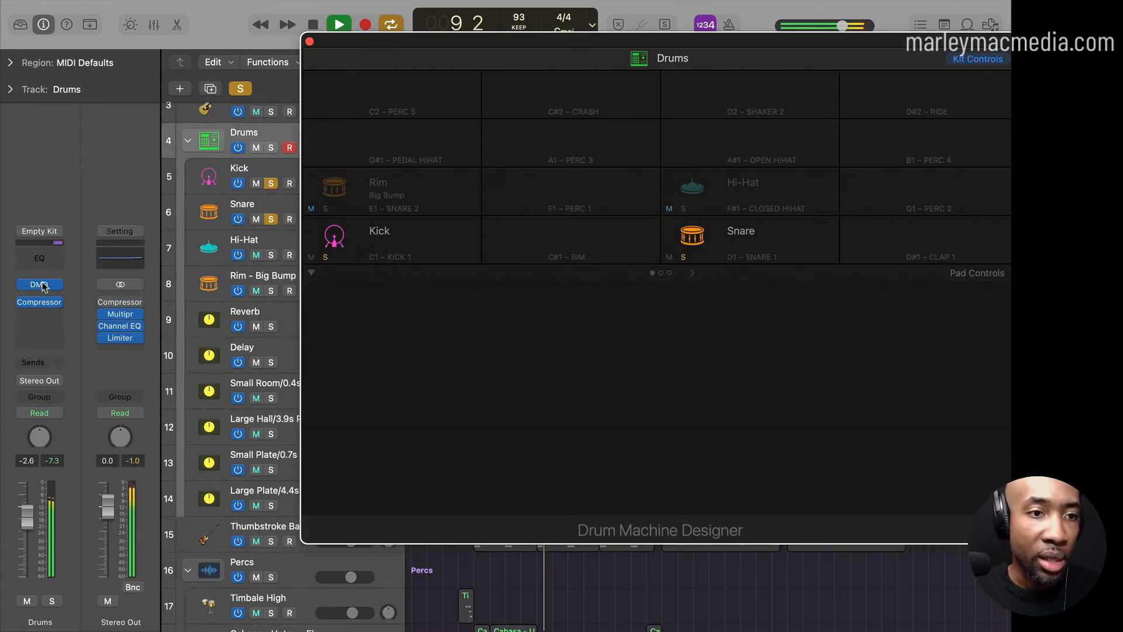
left_click(41, 284)
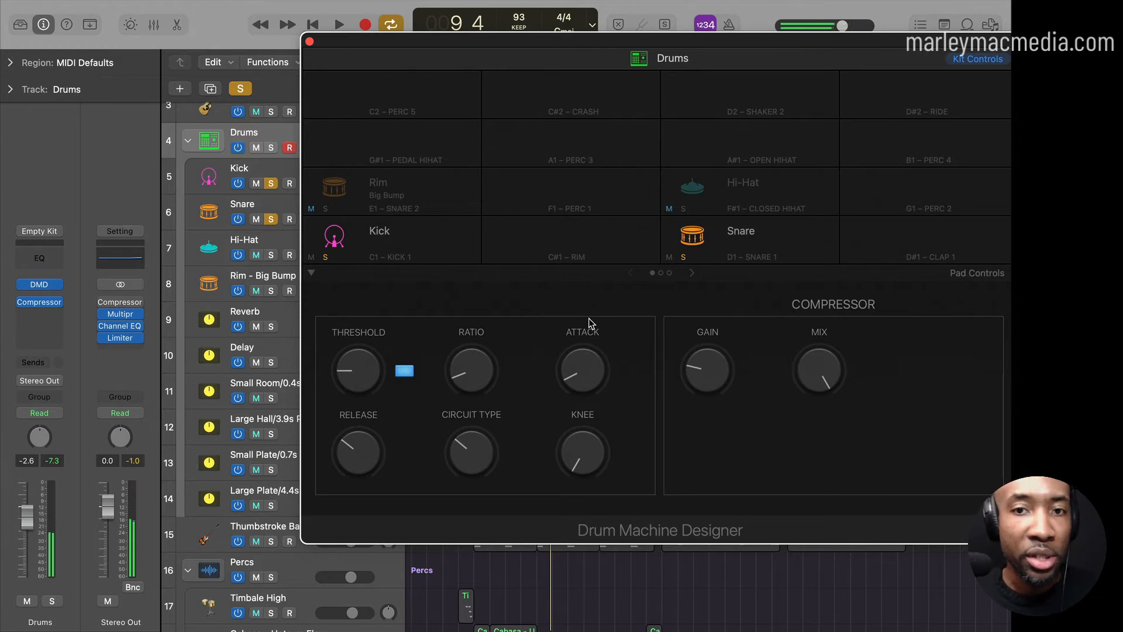
left_click(310, 42)
Show the Snare's bar 9 region in the Piano Roll, and add the Hi-Hat to the solo for playback.
double_click(570, 203)
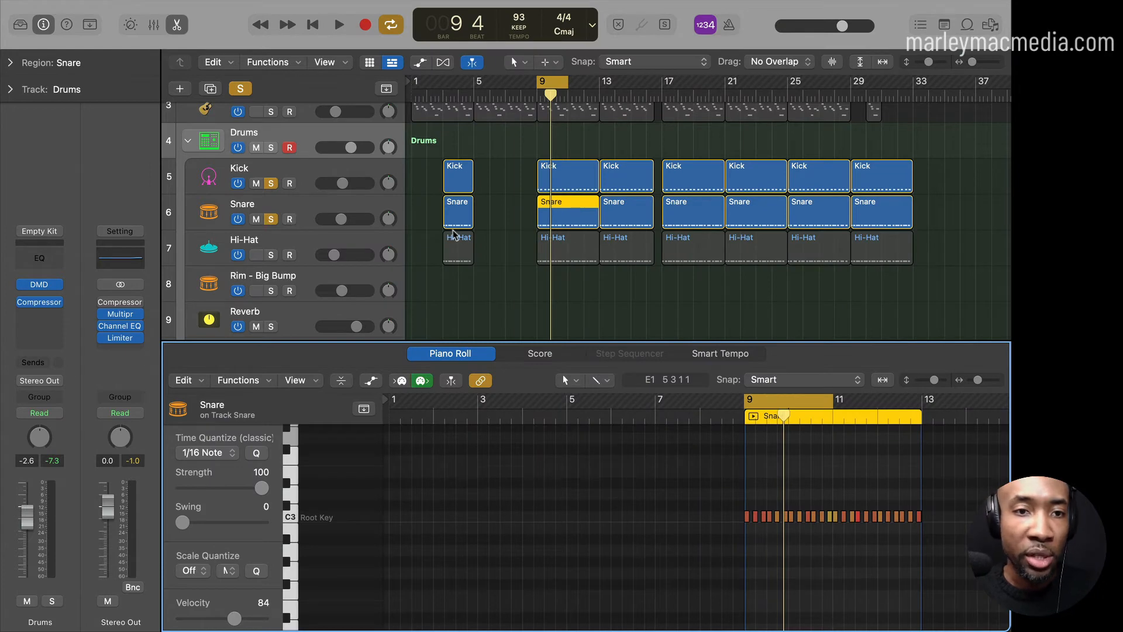
left_click(270, 255)
left_click(256, 255)
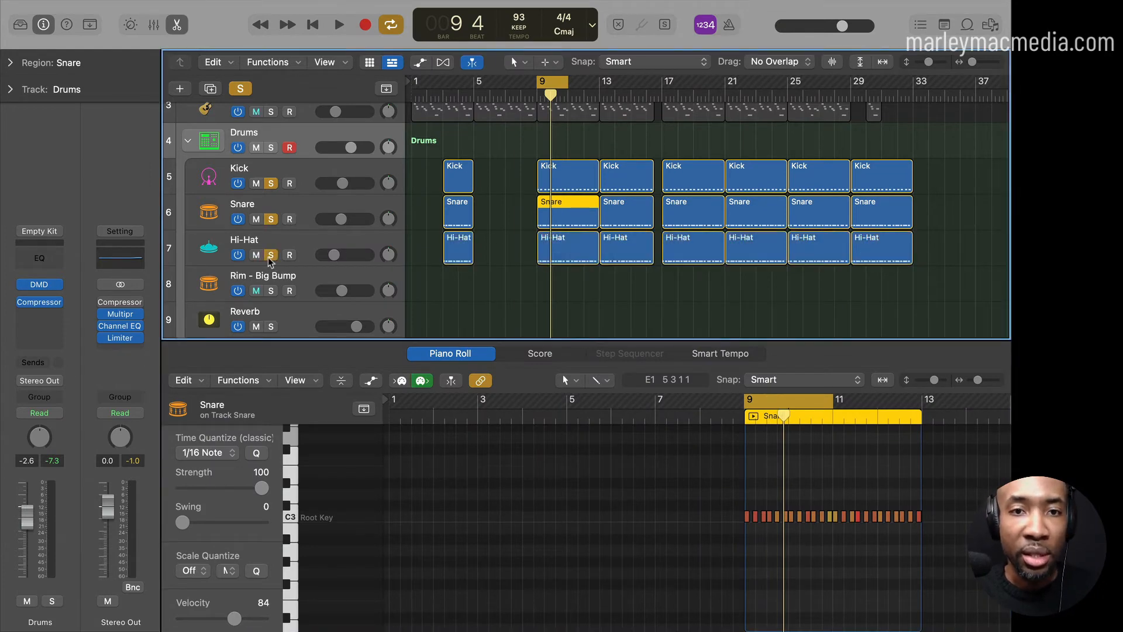
key("space")
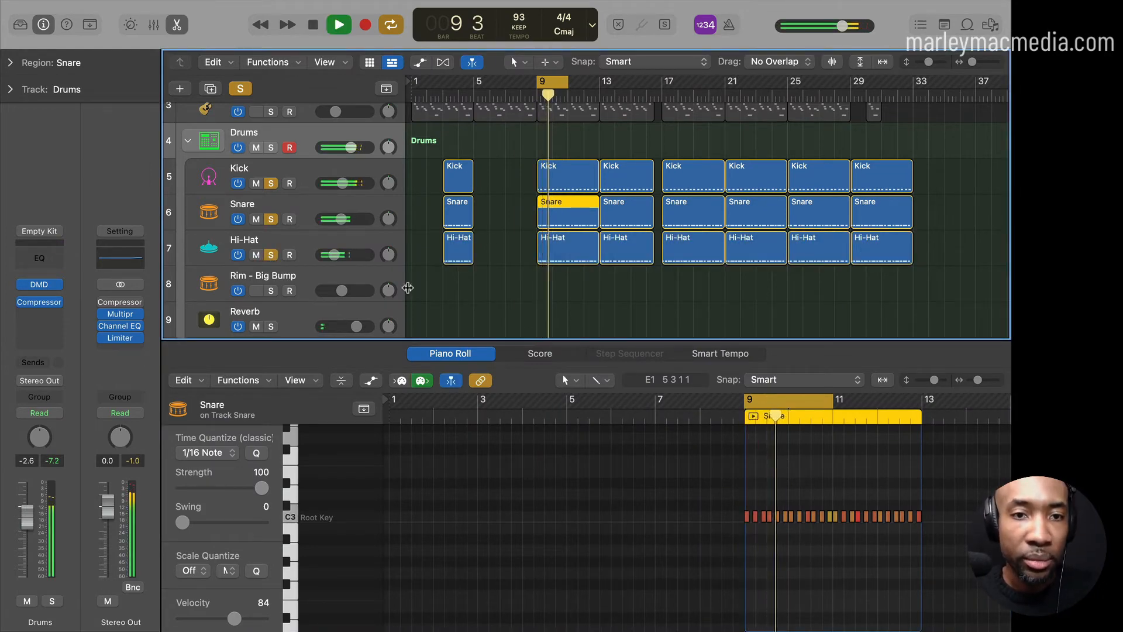
Add both Classic Electric Piano tracks and the Acoustic Guitar to the soloed drums.
scroll(362, 193, "down", 2)
scroll(362, 193, "down", 1)
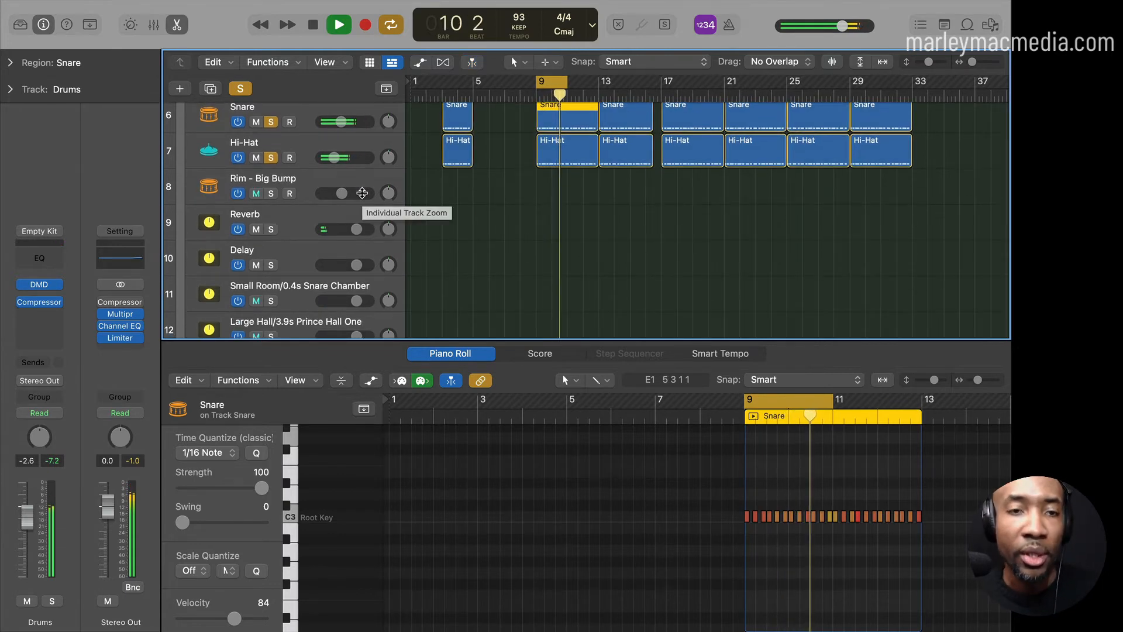
scroll(362, 193, "down", 1)
scroll(362, 193, "up", 1)
scroll(362, 193, "up", 5)
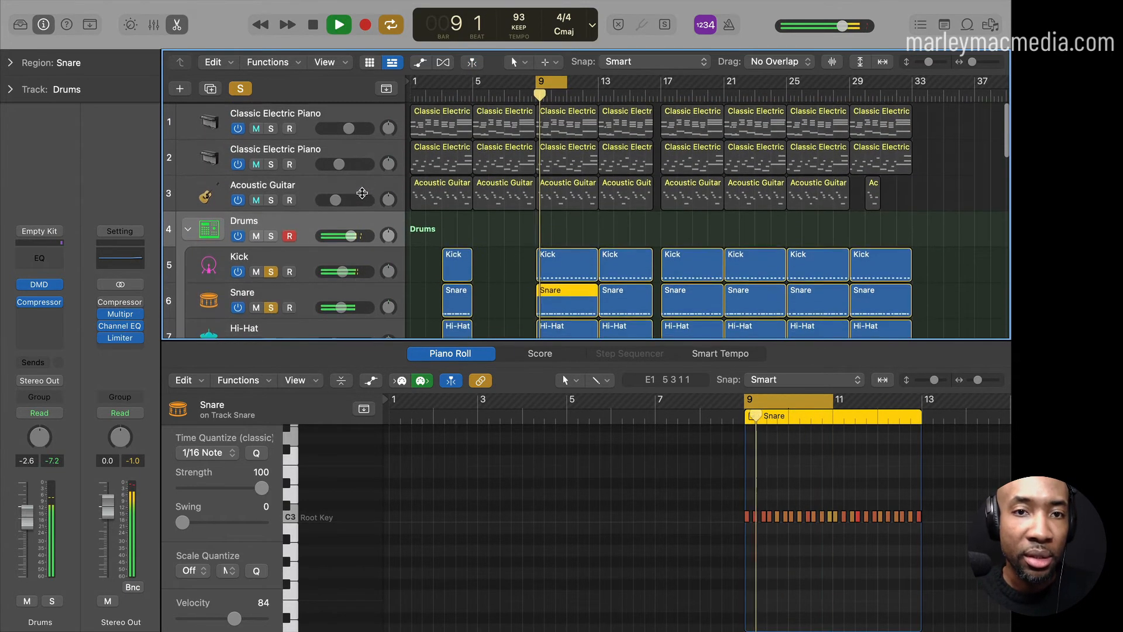
left_click(270, 126)
left_click(271, 162)
left_click(271, 198)
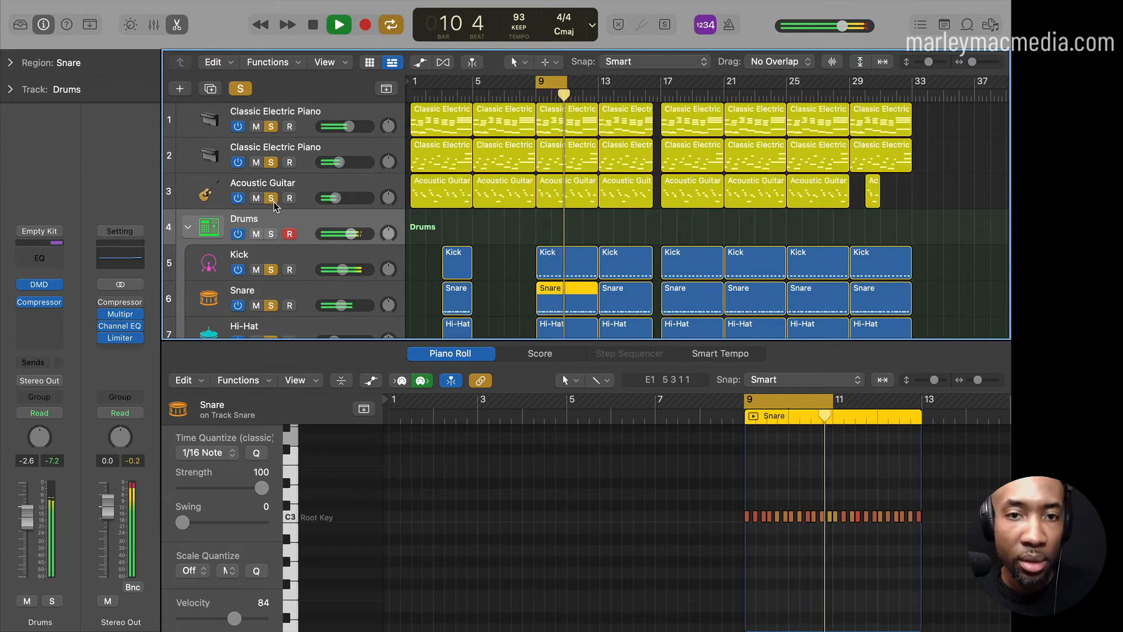
Extend the cycle range from bar 9 to the end of the regions just before bar 17, and collapse the Drums stack.
scroll(551, 210, "down", 2)
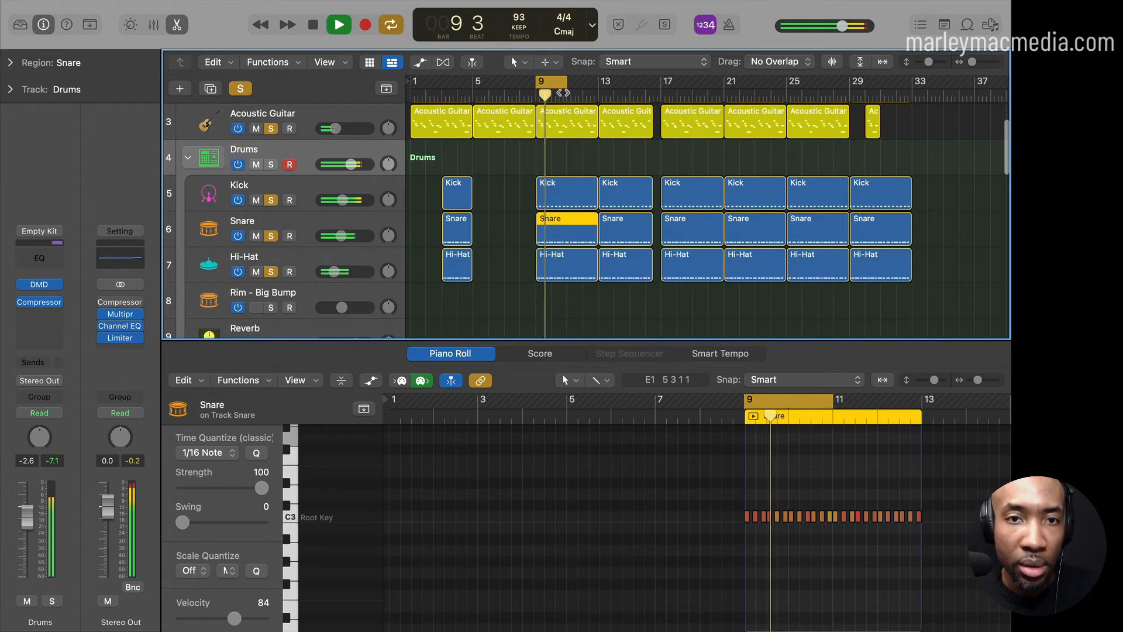
left_click_drag(569, 82, 600, 87)
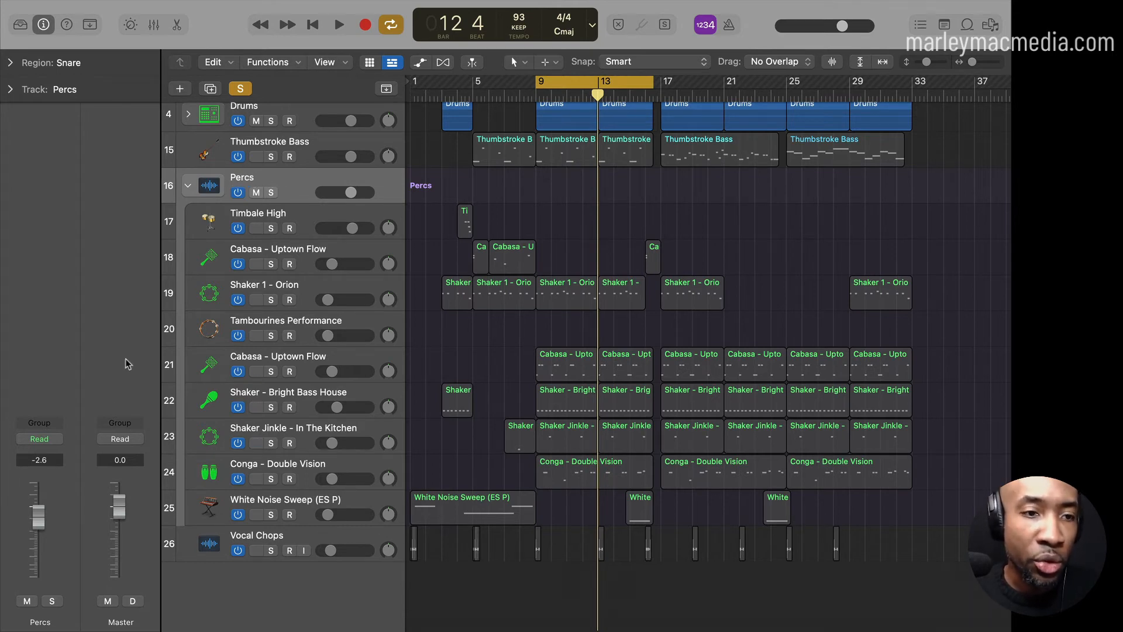
scroll(287, 215, "up", 2)
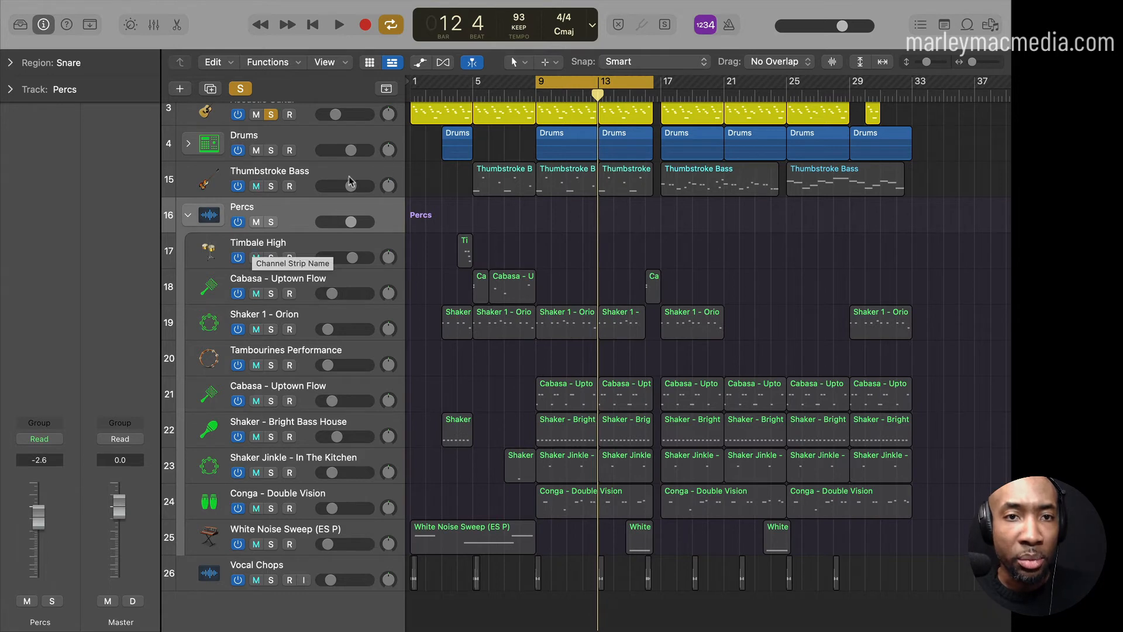
Add Timbale High and the first Cabasa - Uptown Flow track to the solo, playing their parts from bars 4 and 5.
key("space")
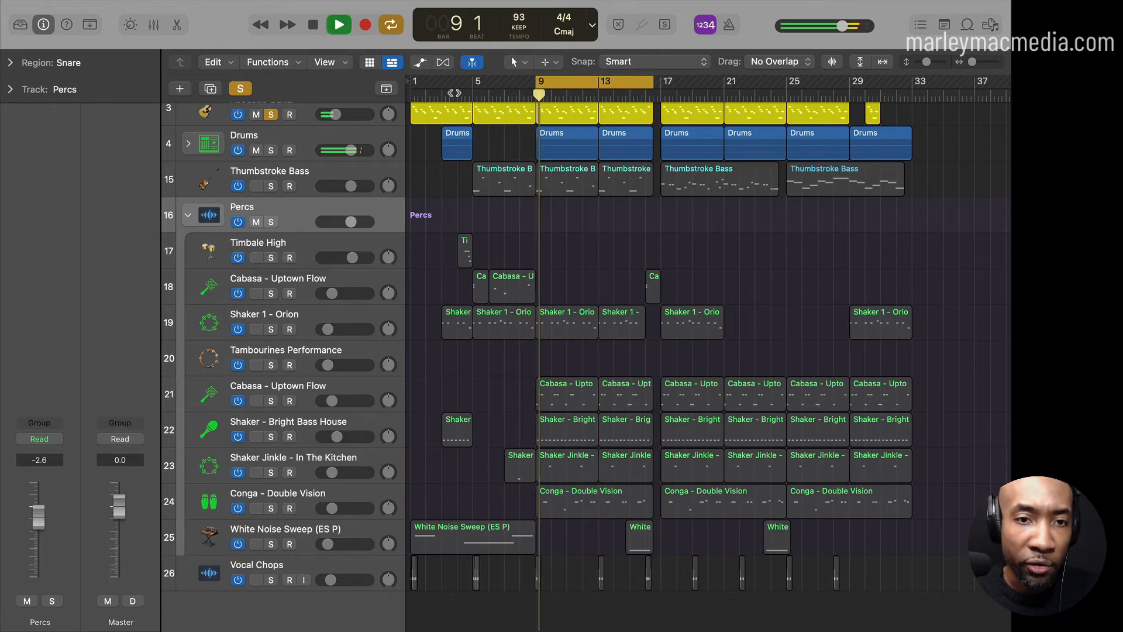
left_click(270, 258)
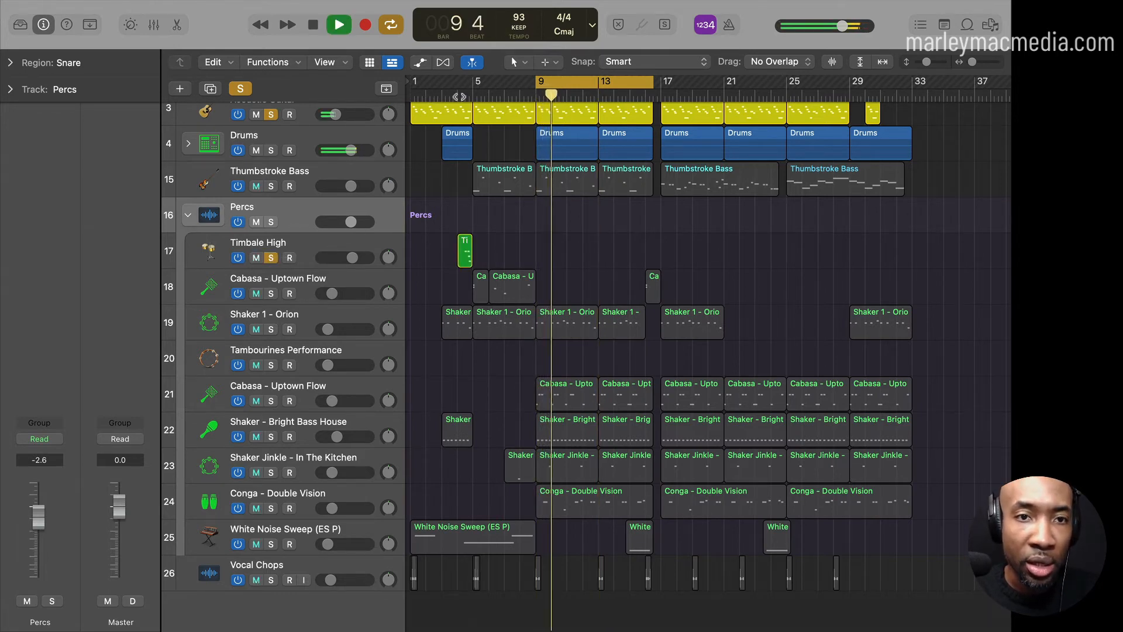
left_click(458, 96)
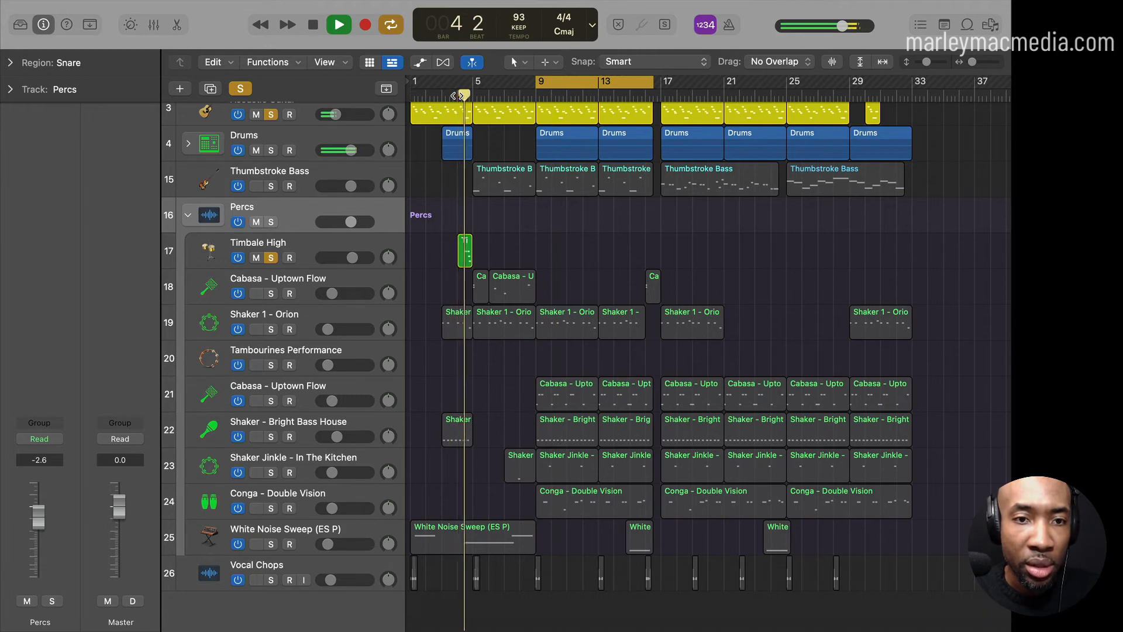
key("space")
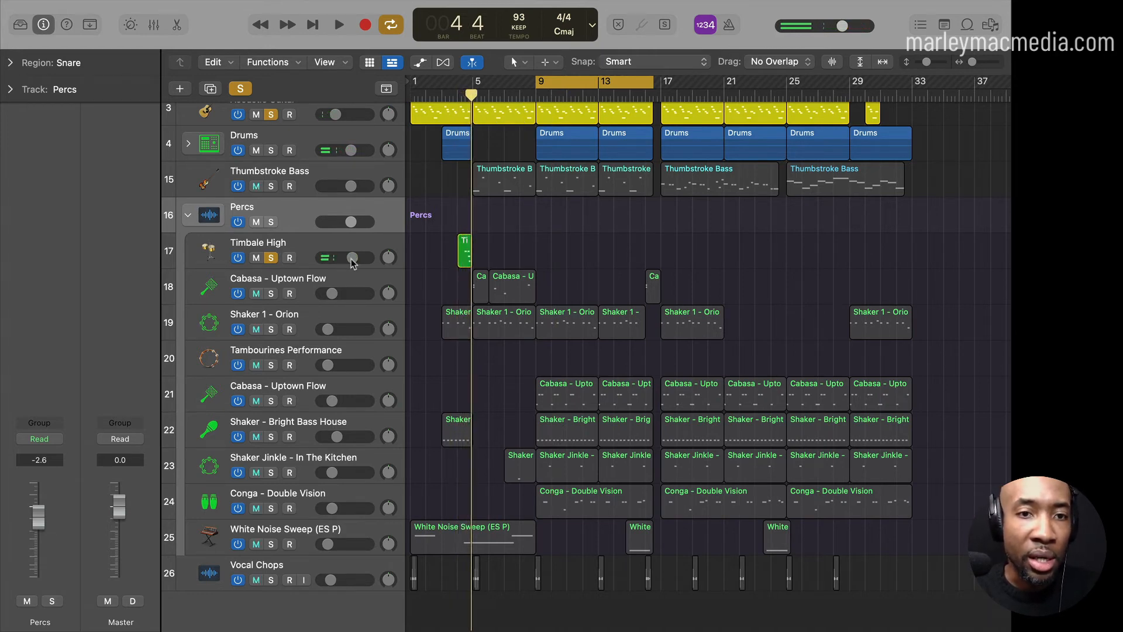
key("space")
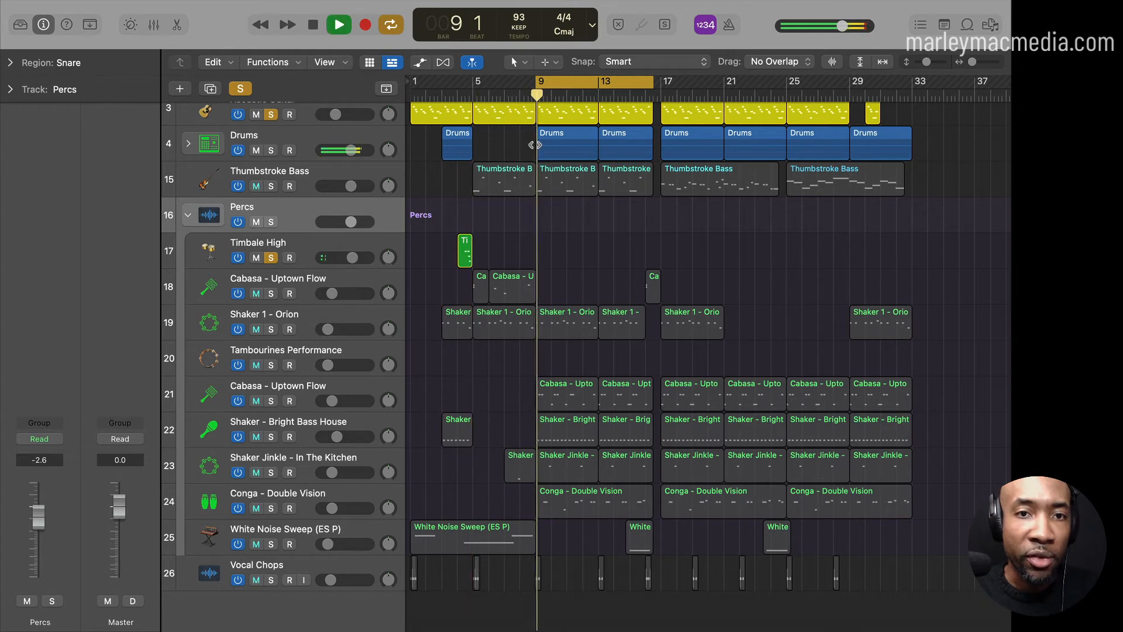
left_click(270, 294)
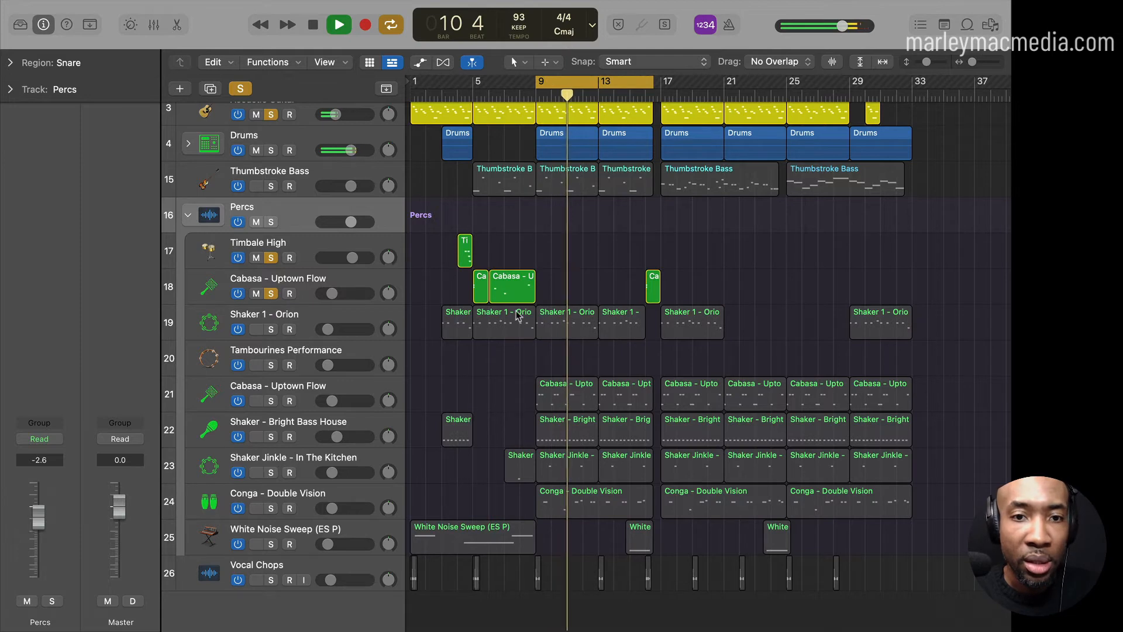
left_click(473, 92)
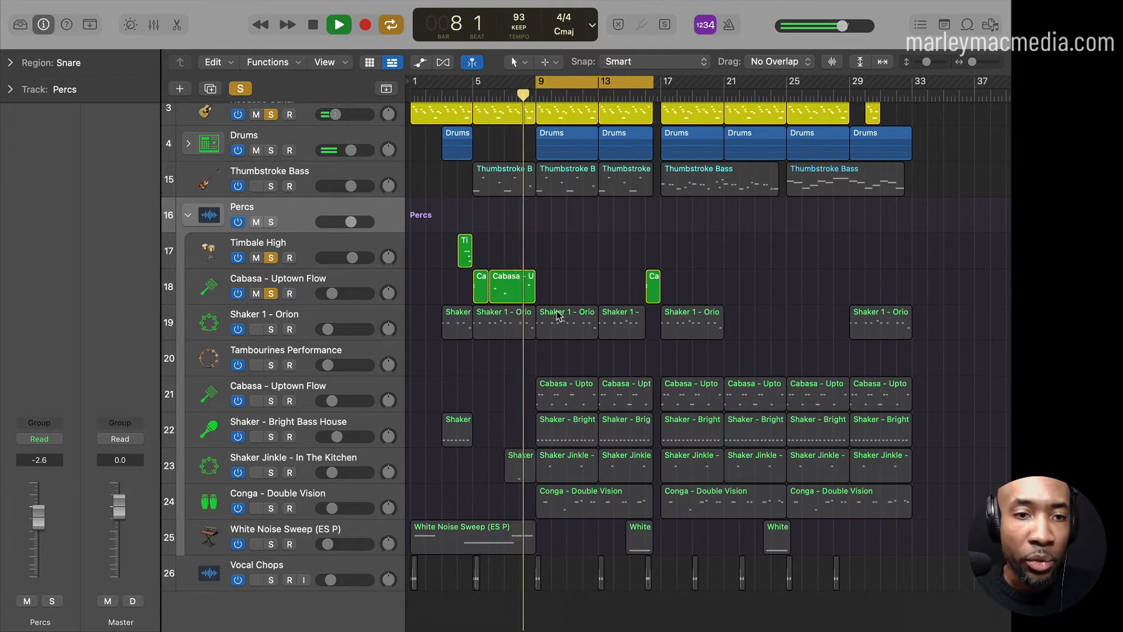
Add Shaker 1 - Orion to the solo and remove the first Cabasa and Timbale High from it.
left_click(271, 329)
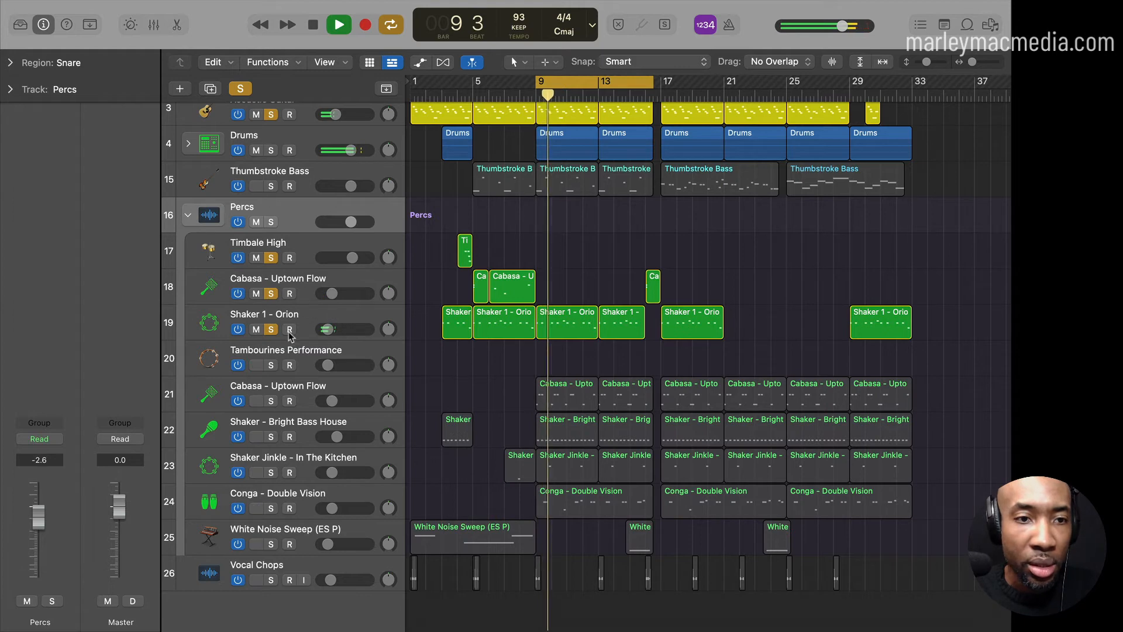
left_click(271, 294)
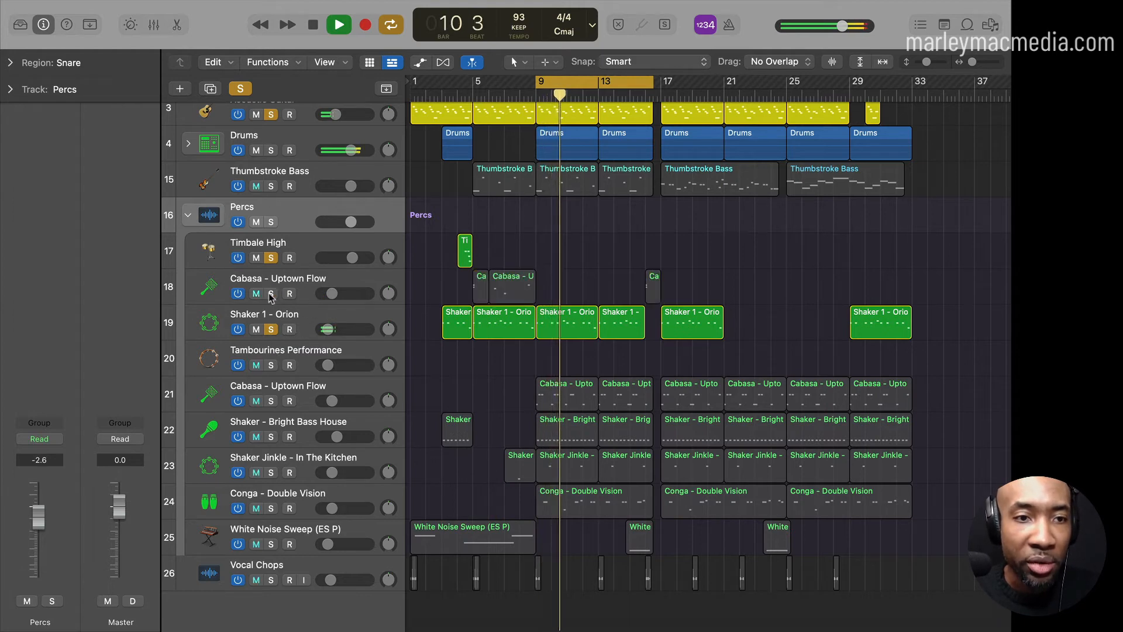
left_click(271, 258)
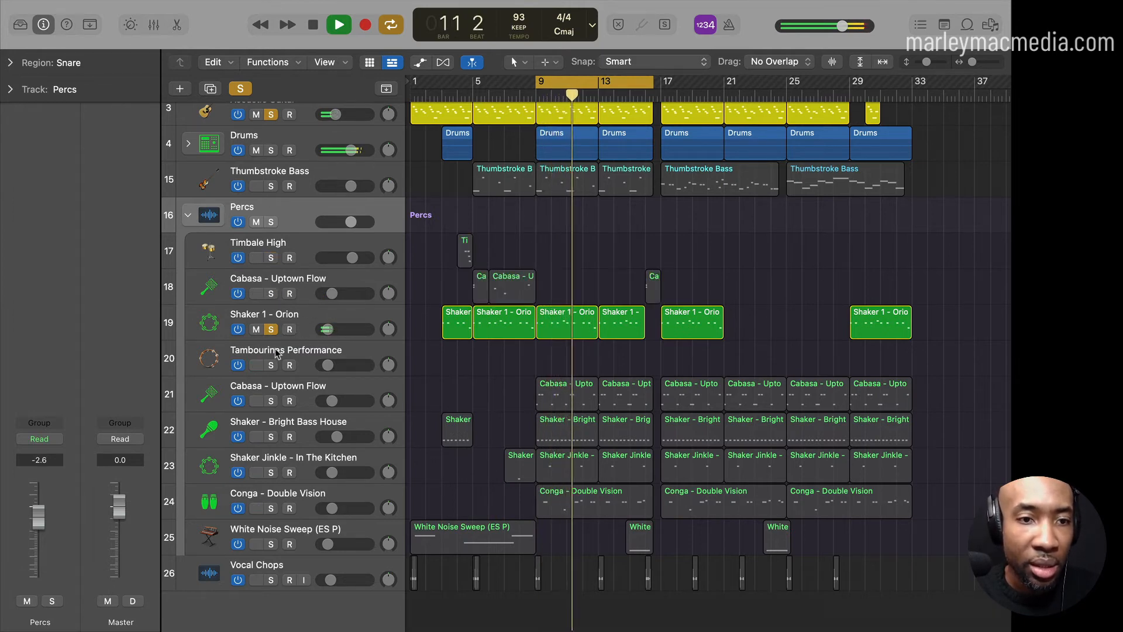
Add the second Cabasa, Shaker - Bright Bass House, Shaker Jinkle and Conga to the solo, and extend the cycle range to bar 17.
left_click(272, 401)
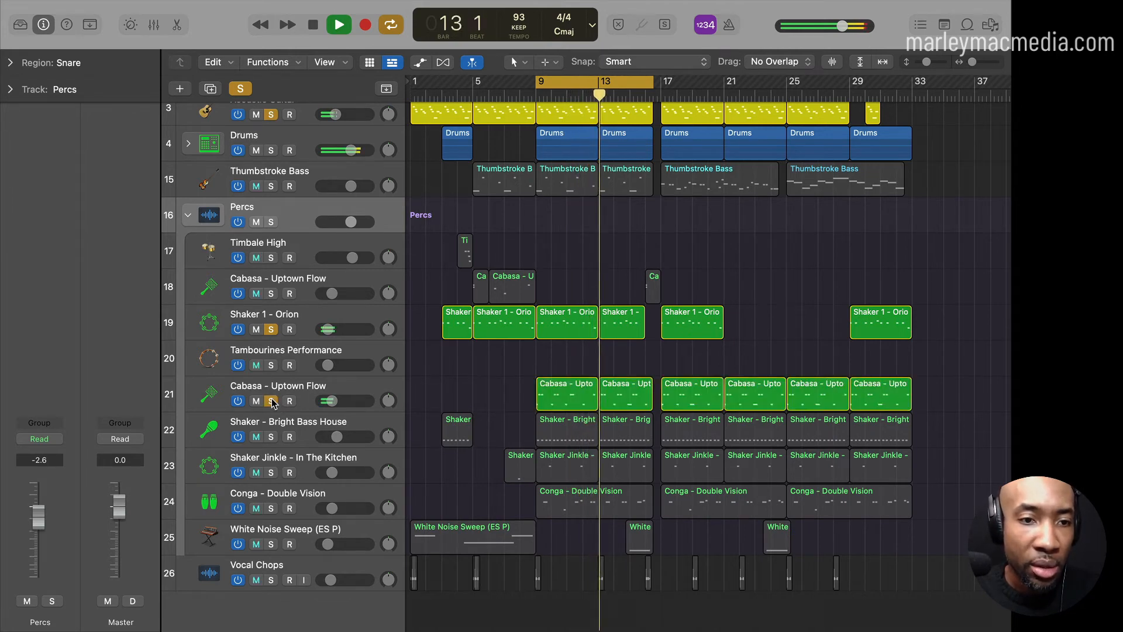
left_click(272, 437)
left_click(271, 473)
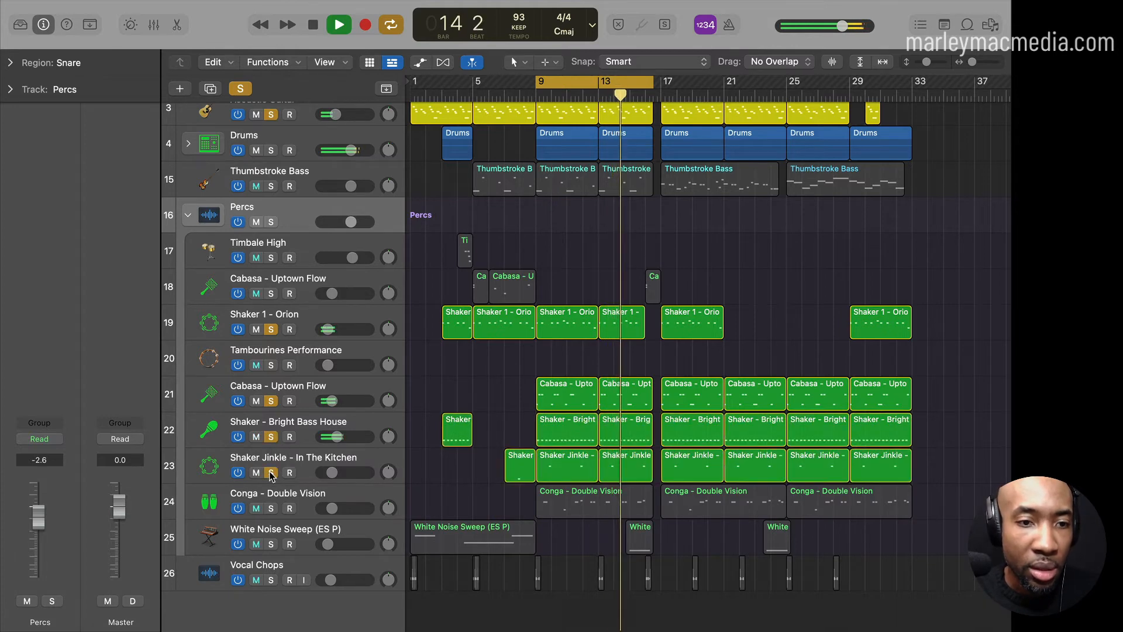
left_click(271, 508)
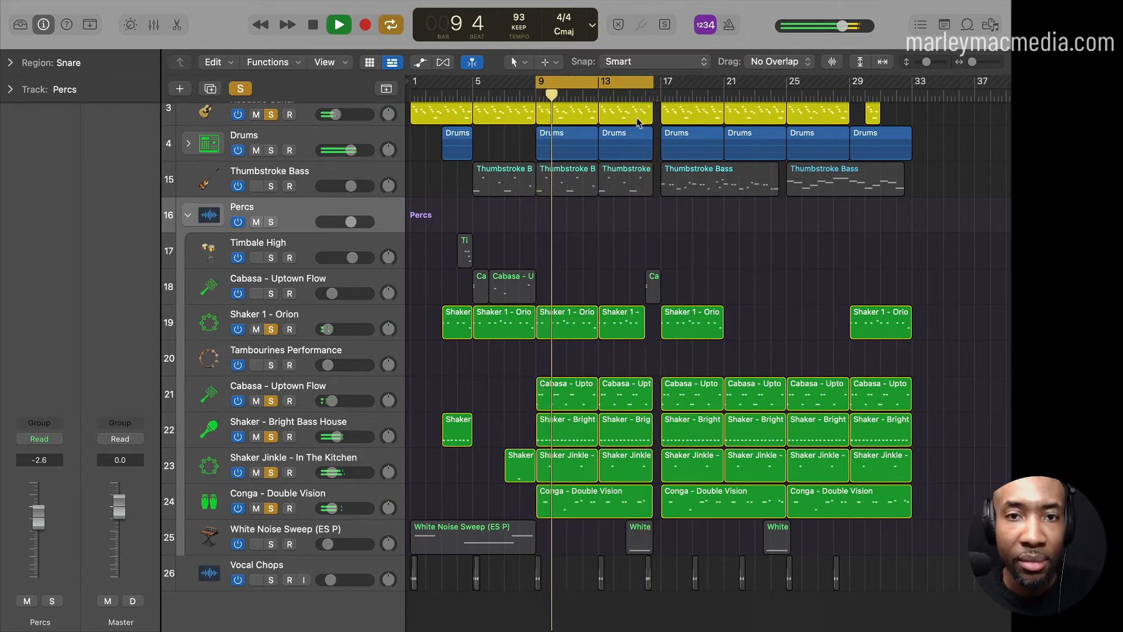
left_click_drag(653, 82, 660, 82)
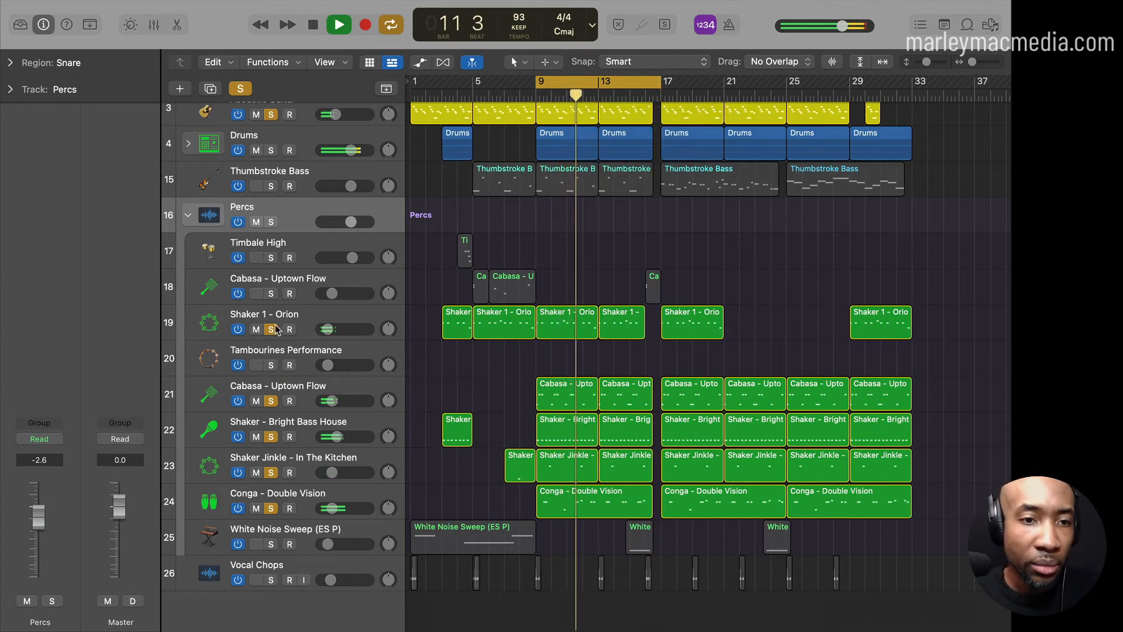
key("space")
Clear all solos, set the cycle range to the first White Noise Sweep region, and start playback.
scroll(468, 291, "down", 1)
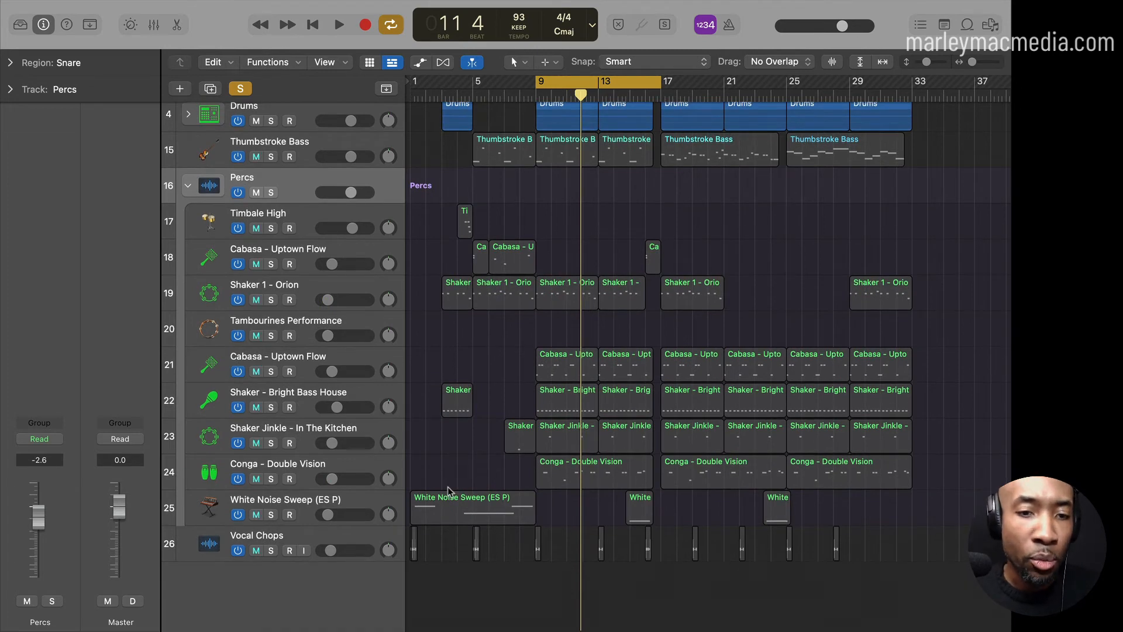
left_click(449, 502)
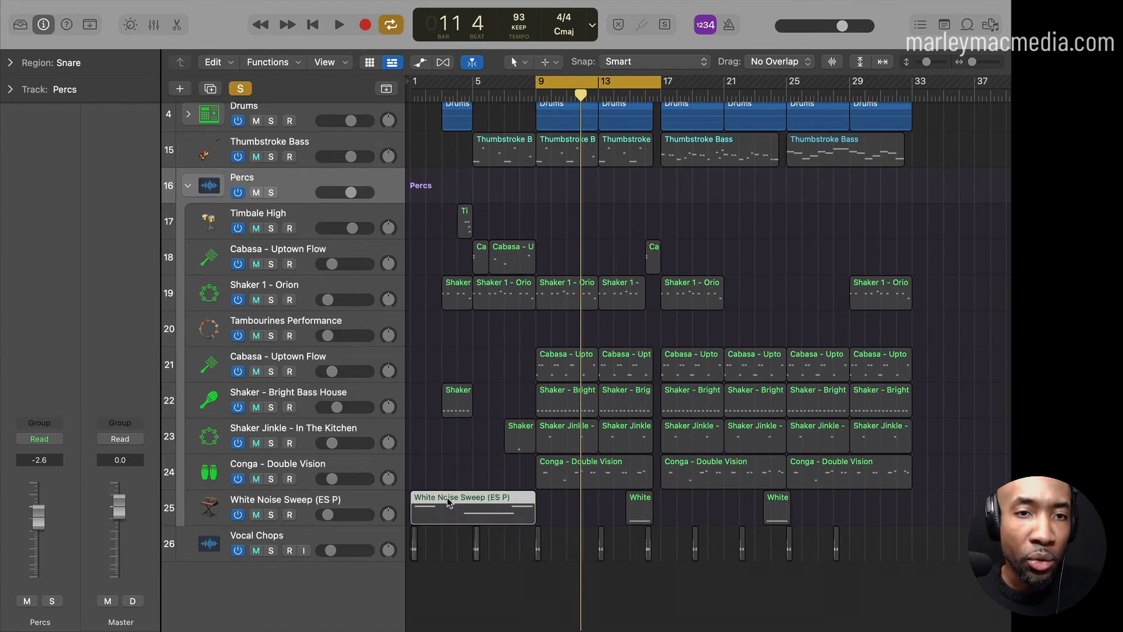
left_click(239, 89)
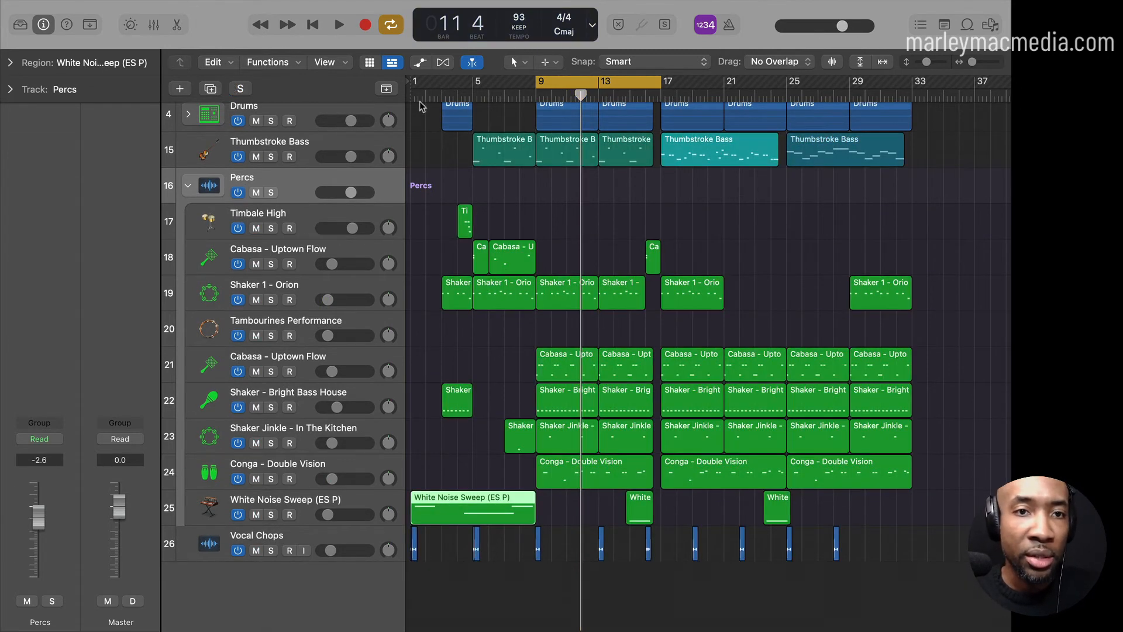
key("super+u")
key("space")
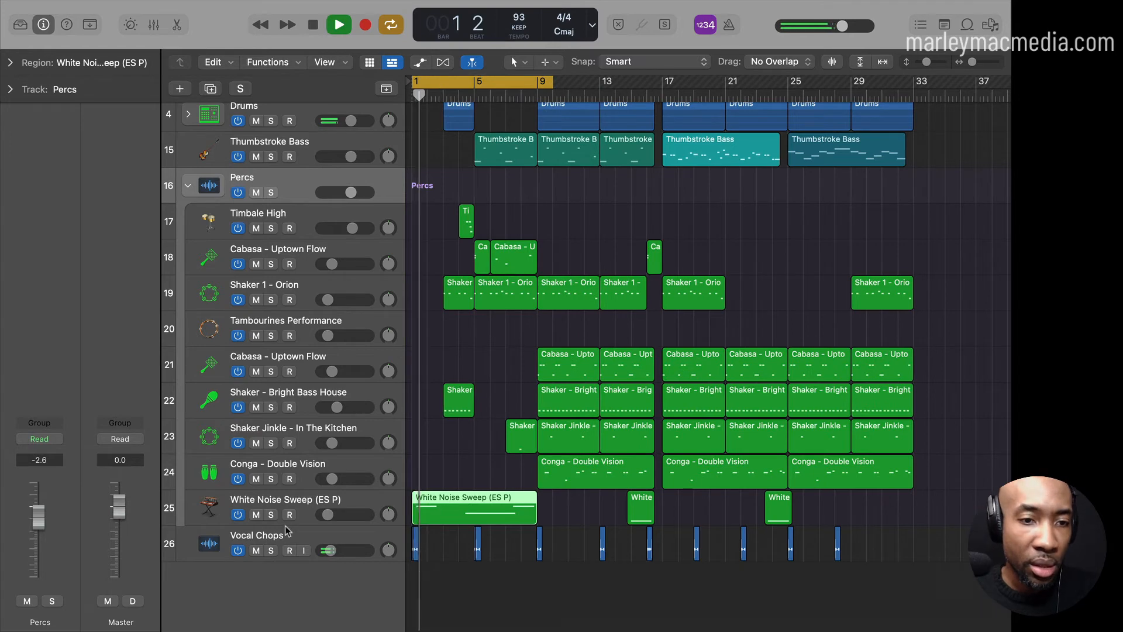
Solo the White Noise Sweep track during playback and inspect its ES P synth settings.
left_click(270, 514)
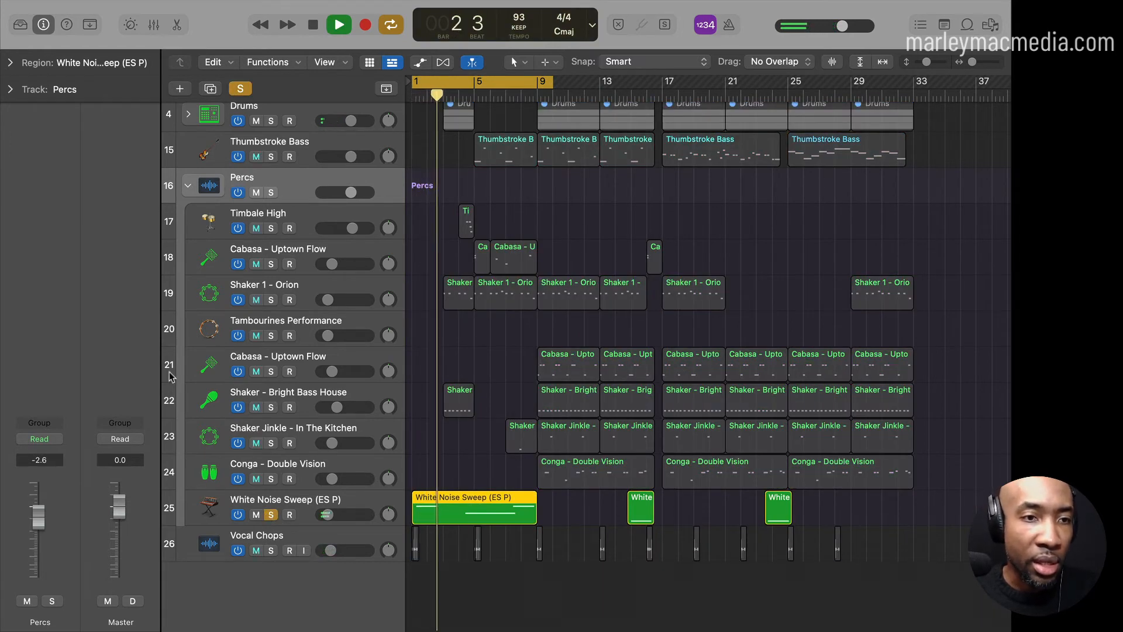
left_click(291, 505)
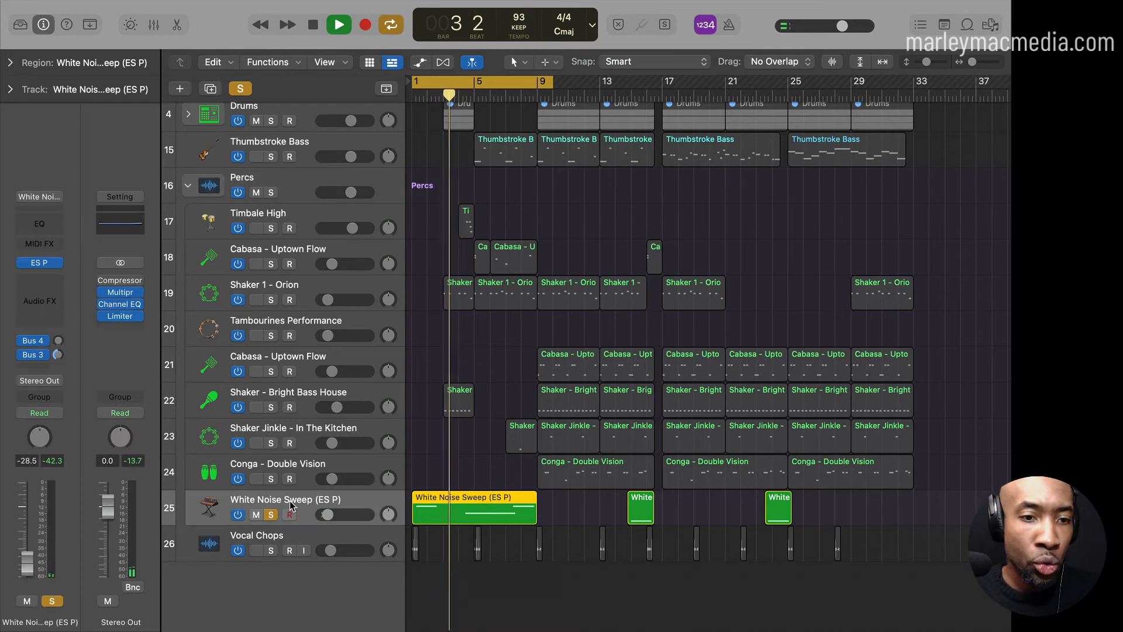
left_click(40, 263)
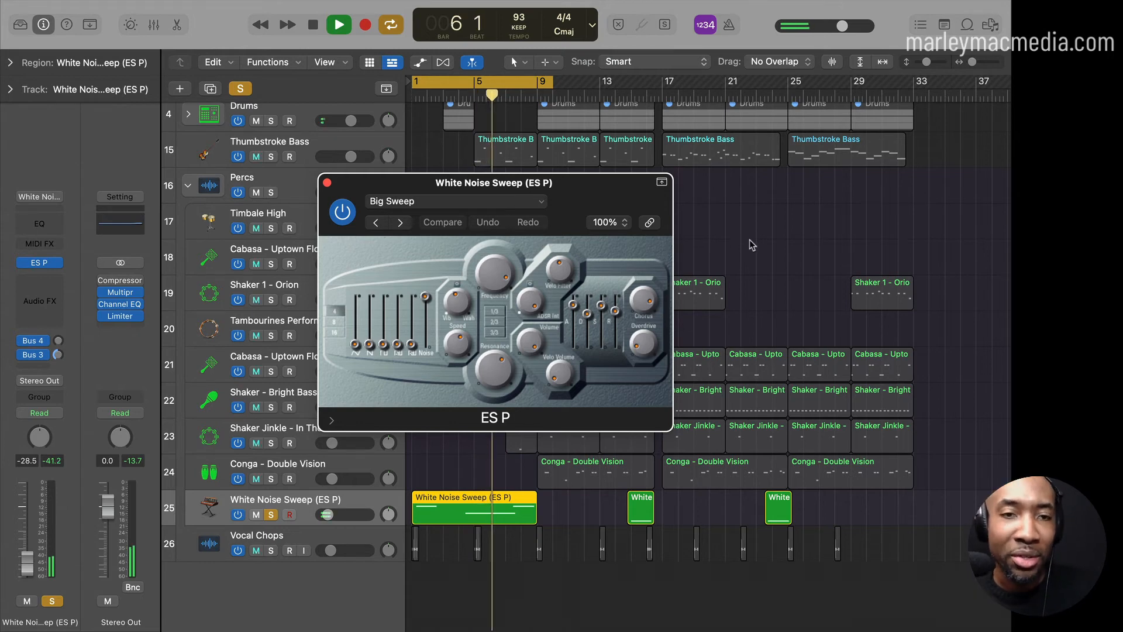
left_click(327, 183)
key("space")
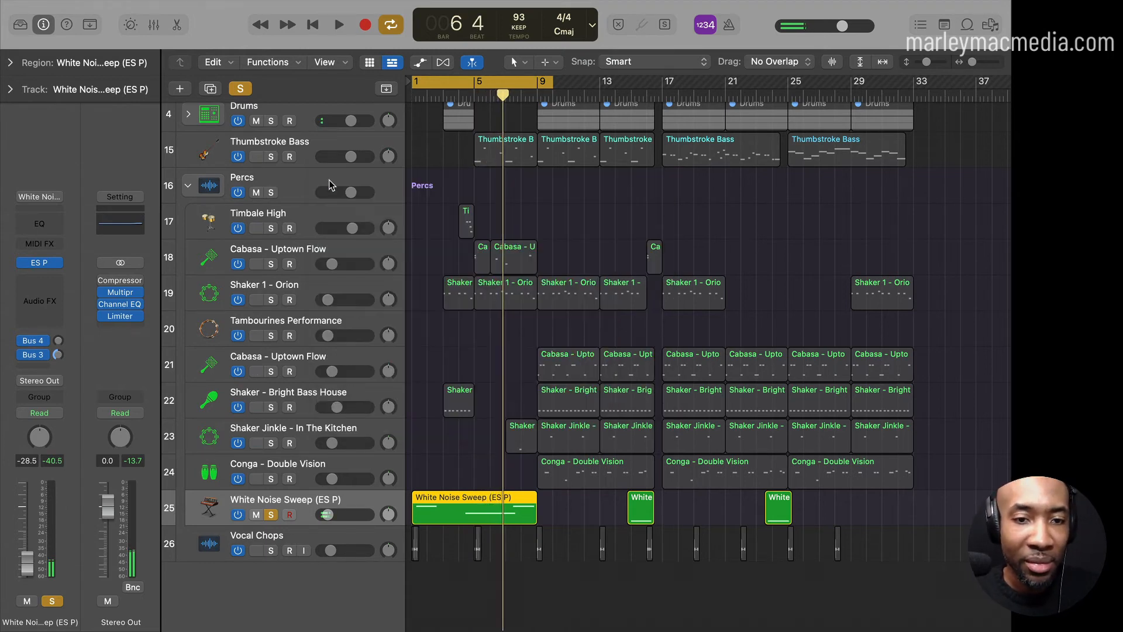
Add Vocal Chops to the solo, play it from the start, and shorten the cycle range to bar 1.
left_click(344, 545)
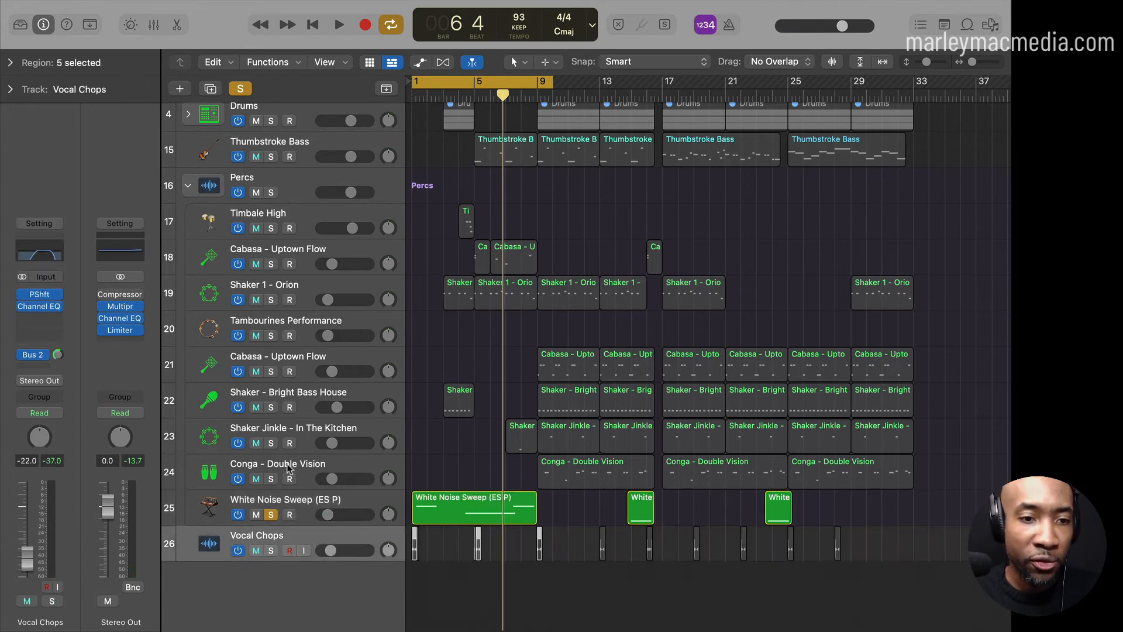
left_click(271, 550)
key("Return")
key("space")
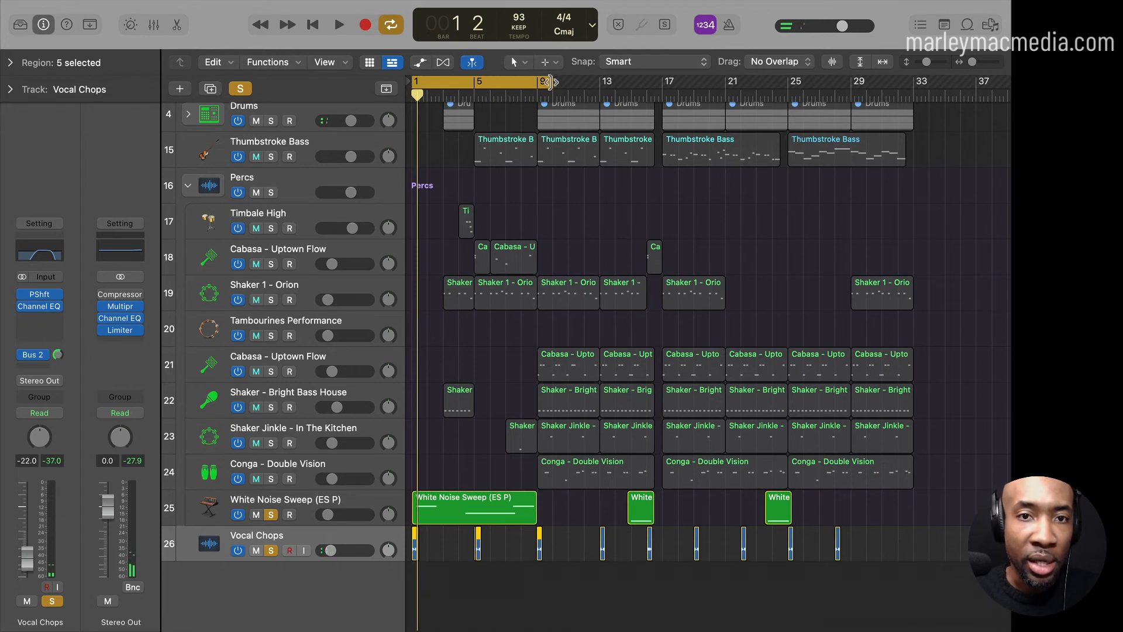
left_click_drag(549, 82, 426, 89)
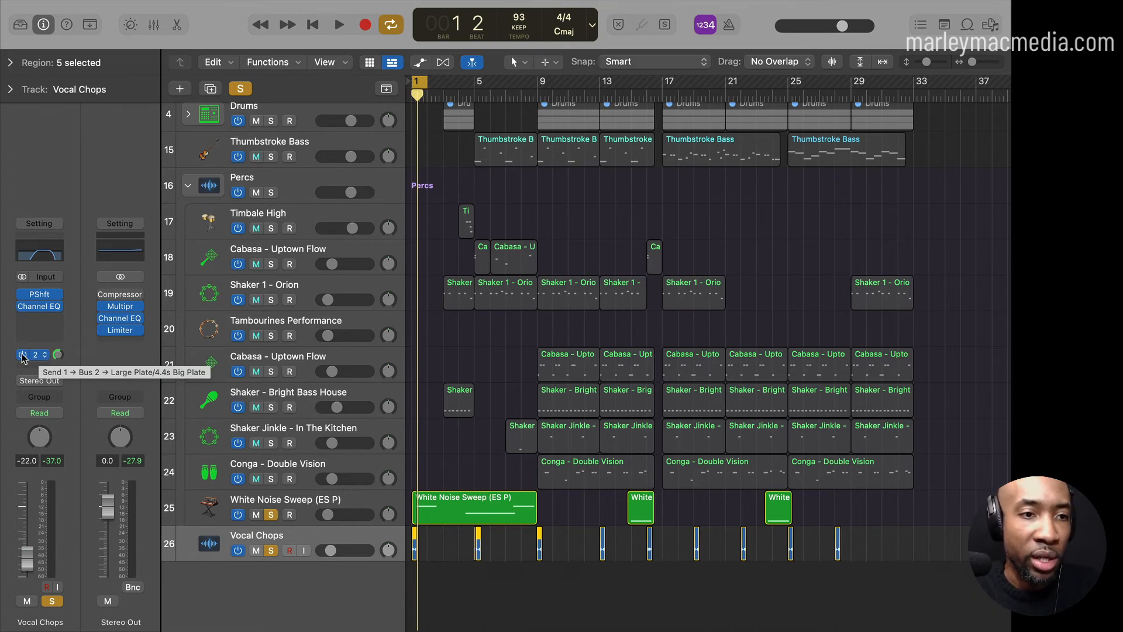
Compare the looped Vocal Chops with and without the Bus 2 plate reverb send.
left_click(23, 355)
key("space")
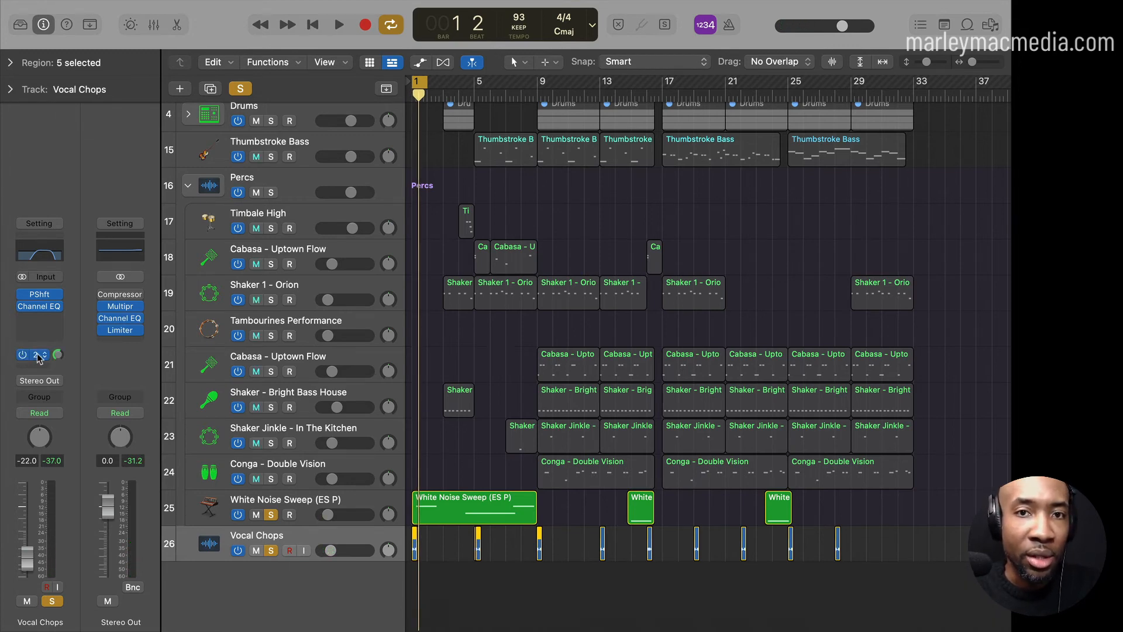
key("space")
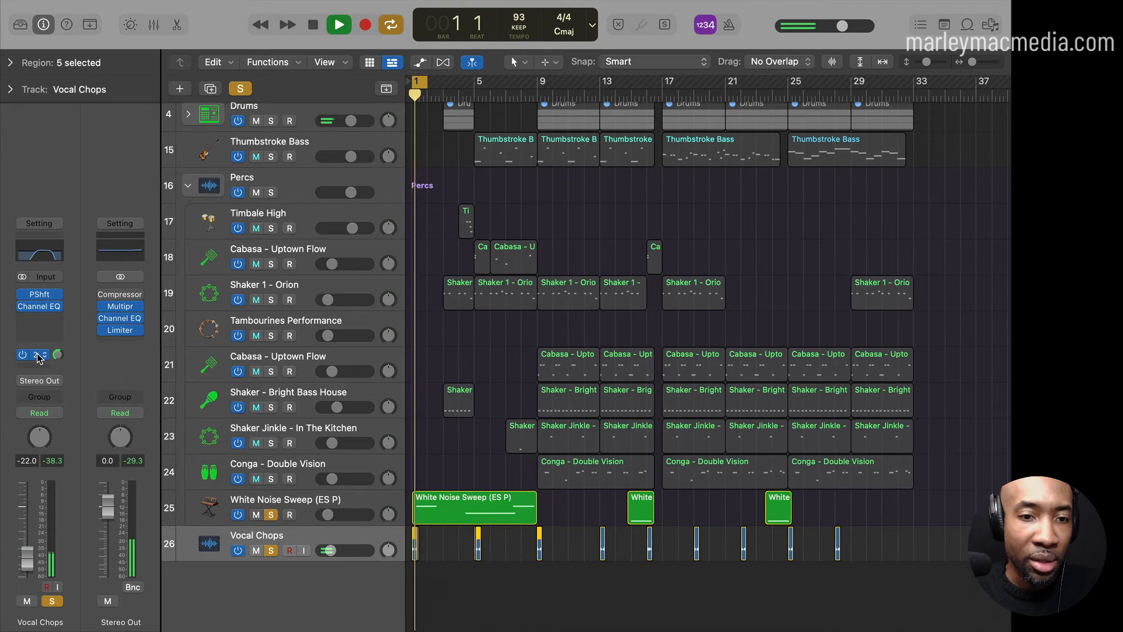
key("space")
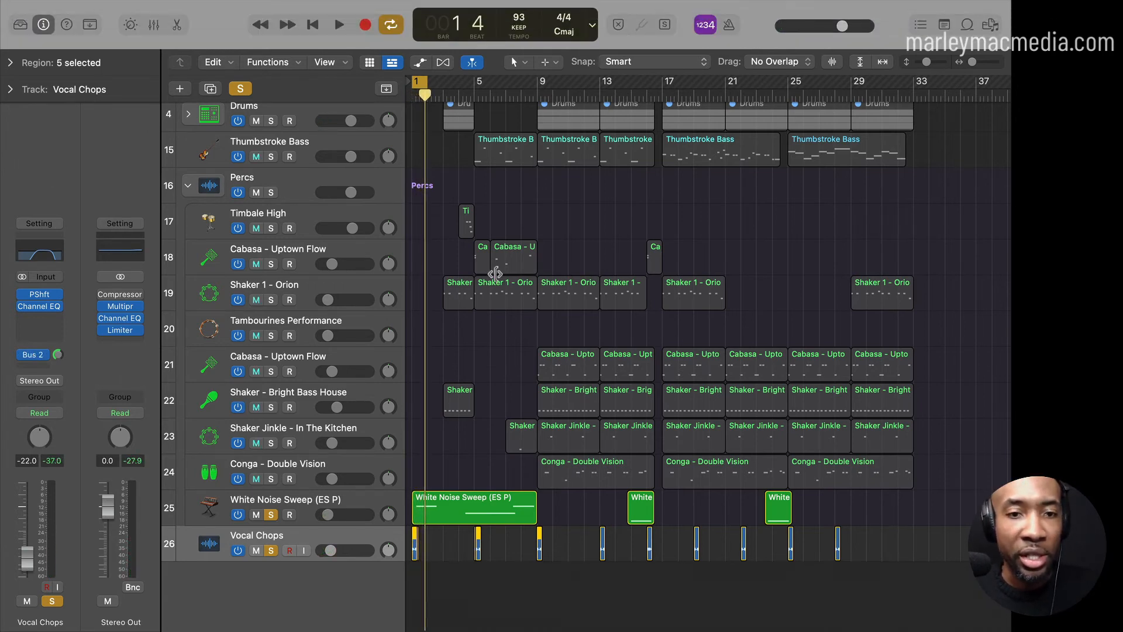
Select the Thumbstroke Bass track, set the cycle range from bar 1 to bar 33, and clear all solos.
scroll(724, 352, "up", 4)
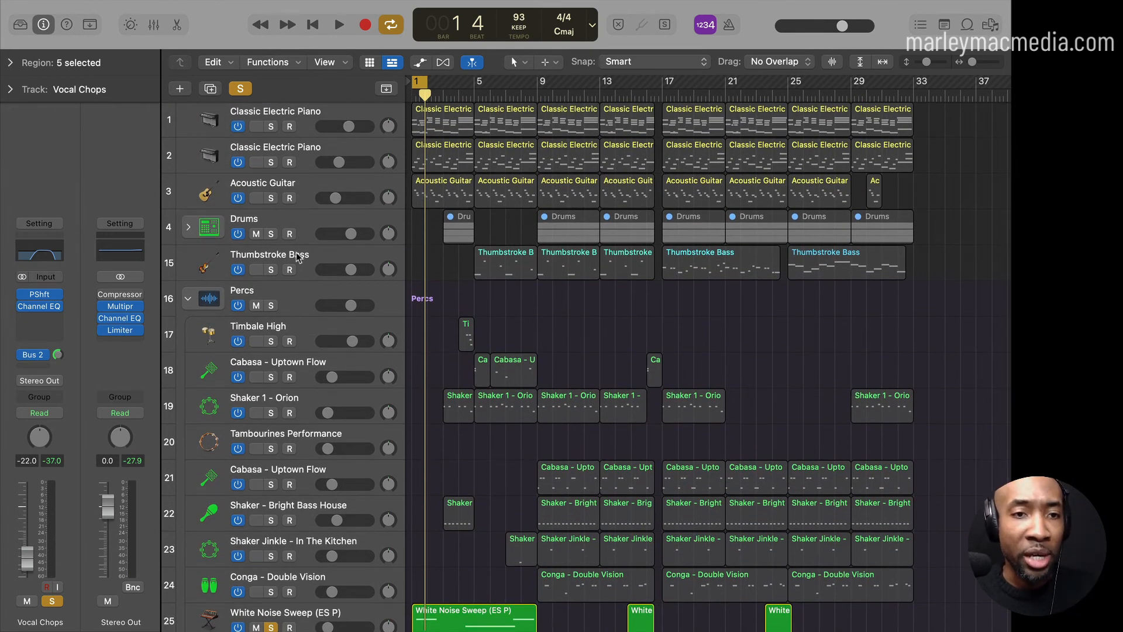
left_click(295, 251)
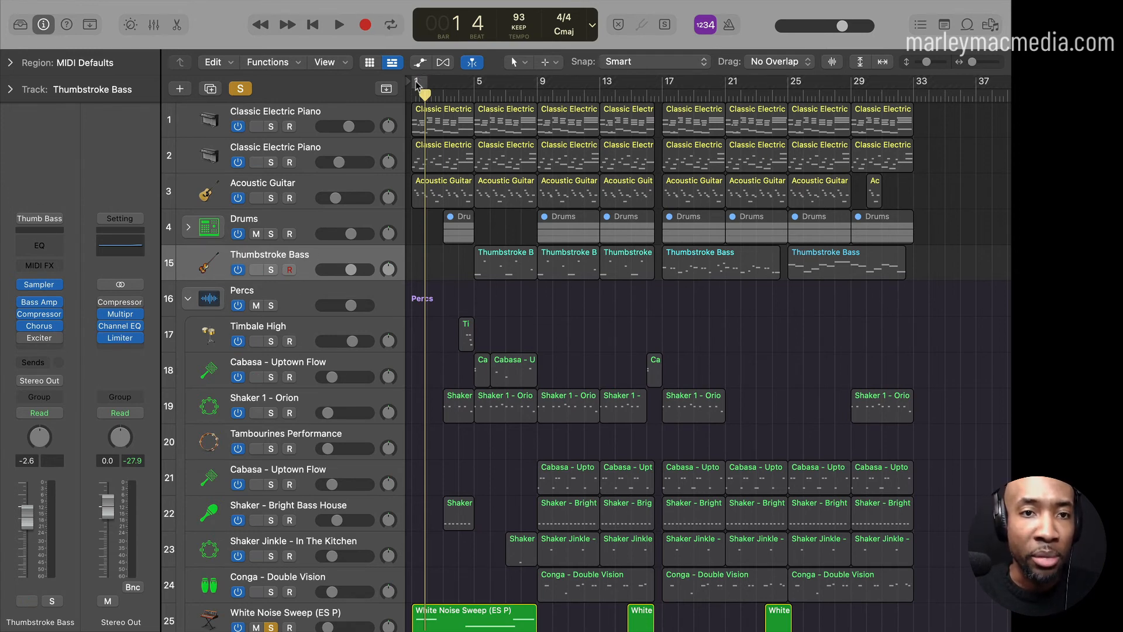
left_click_drag(427, 84, 913, 138)
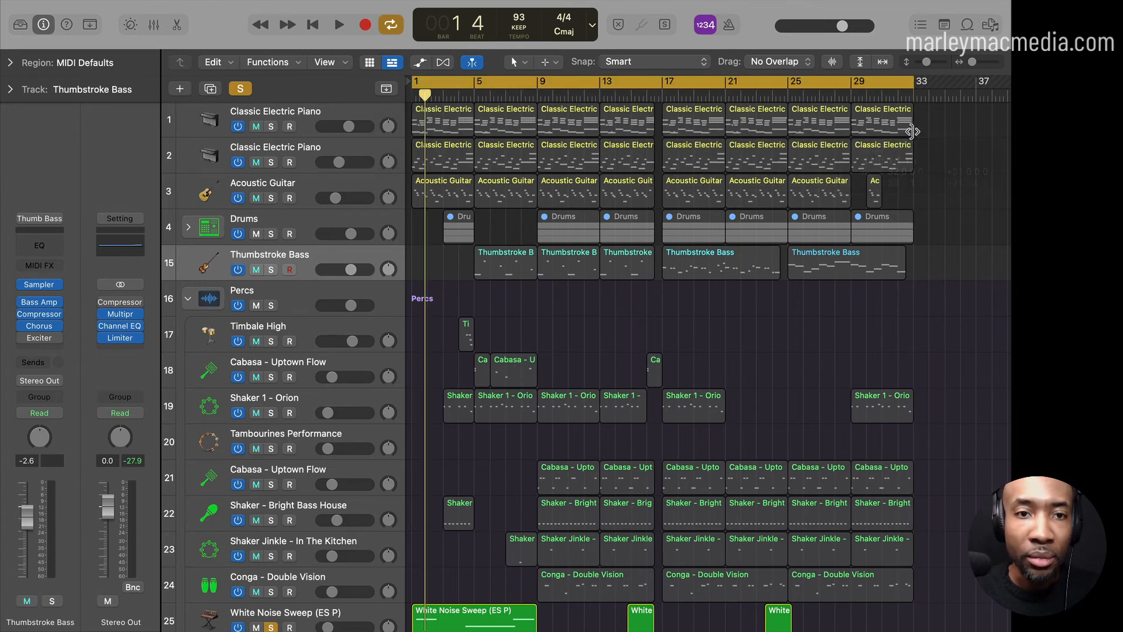
left_click(241, 88)
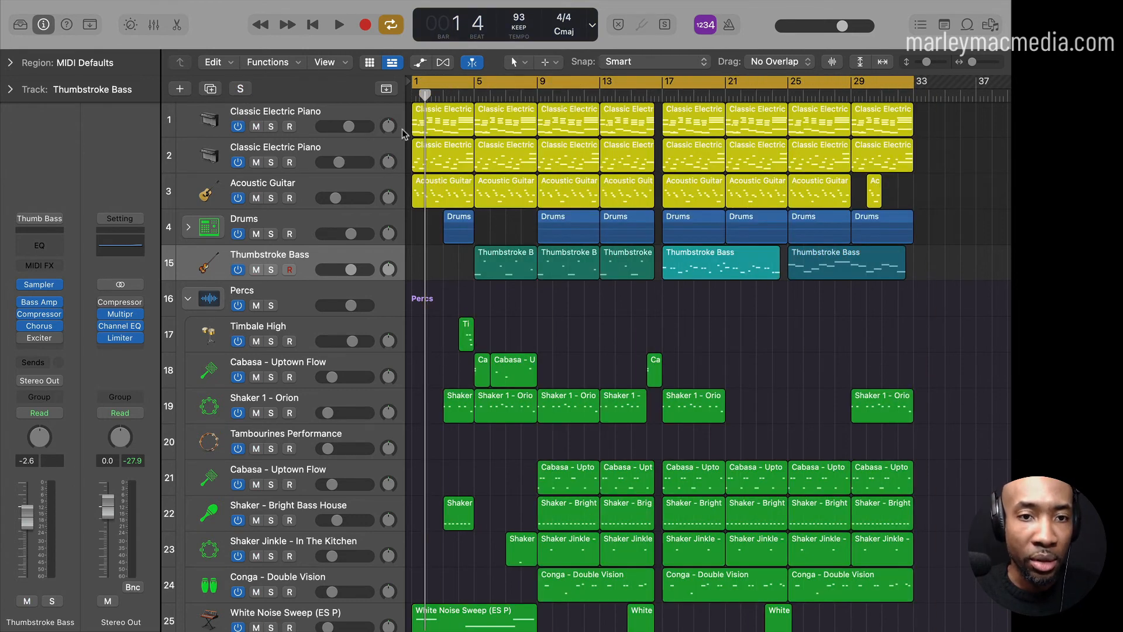
Play the full mix from bar 5 and solo the Thumbstroke Bass.
key("space")
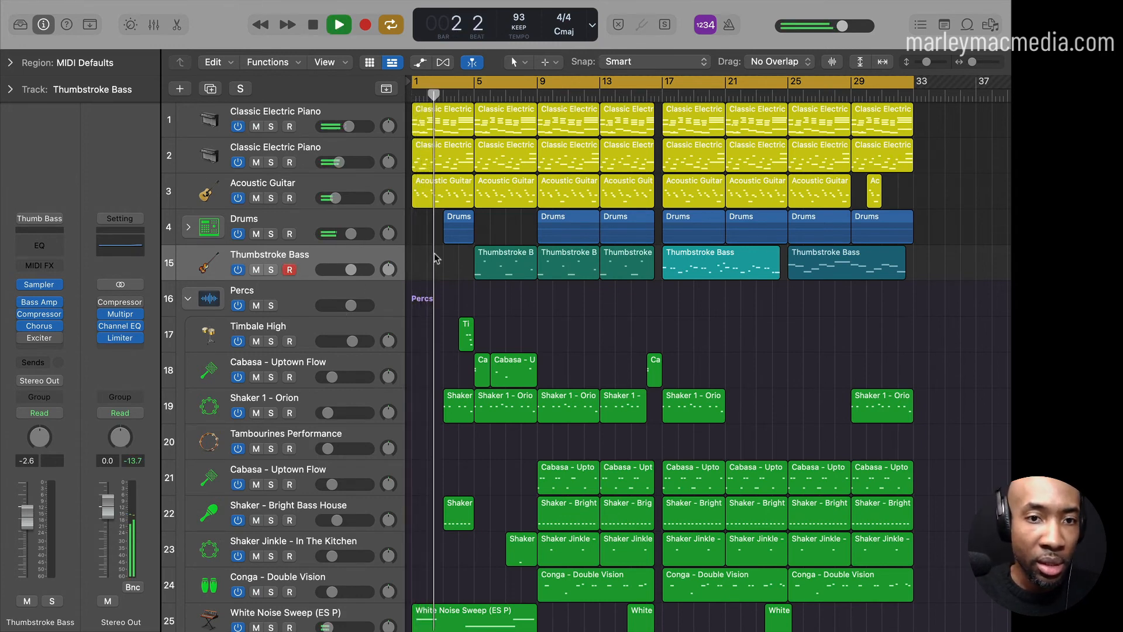
left_click(475, 97)
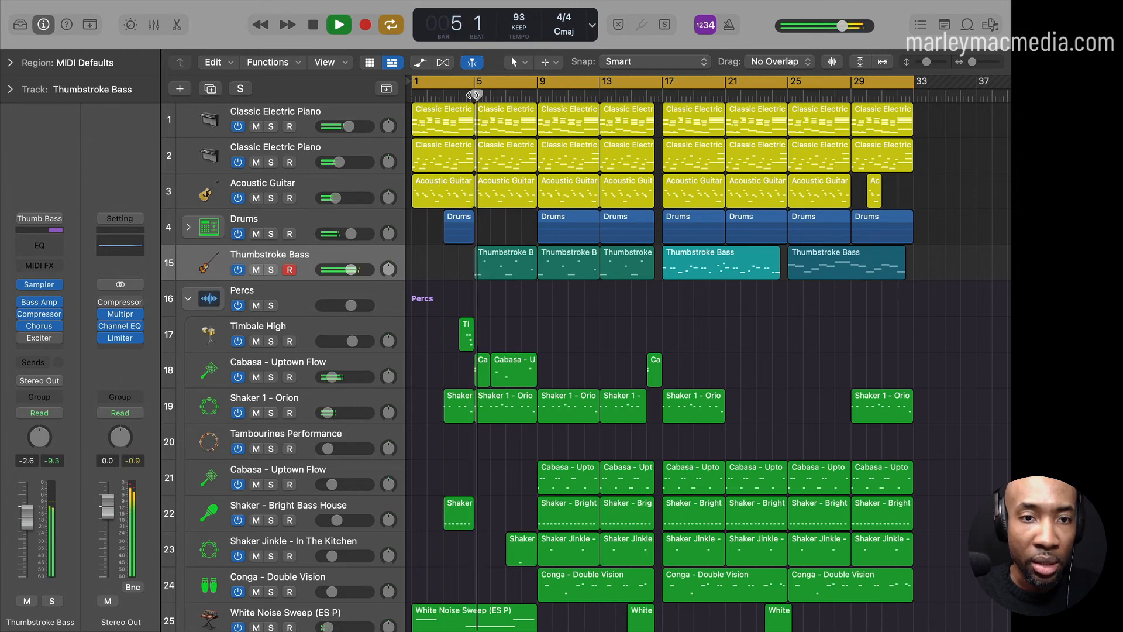
left_click(271, 269)
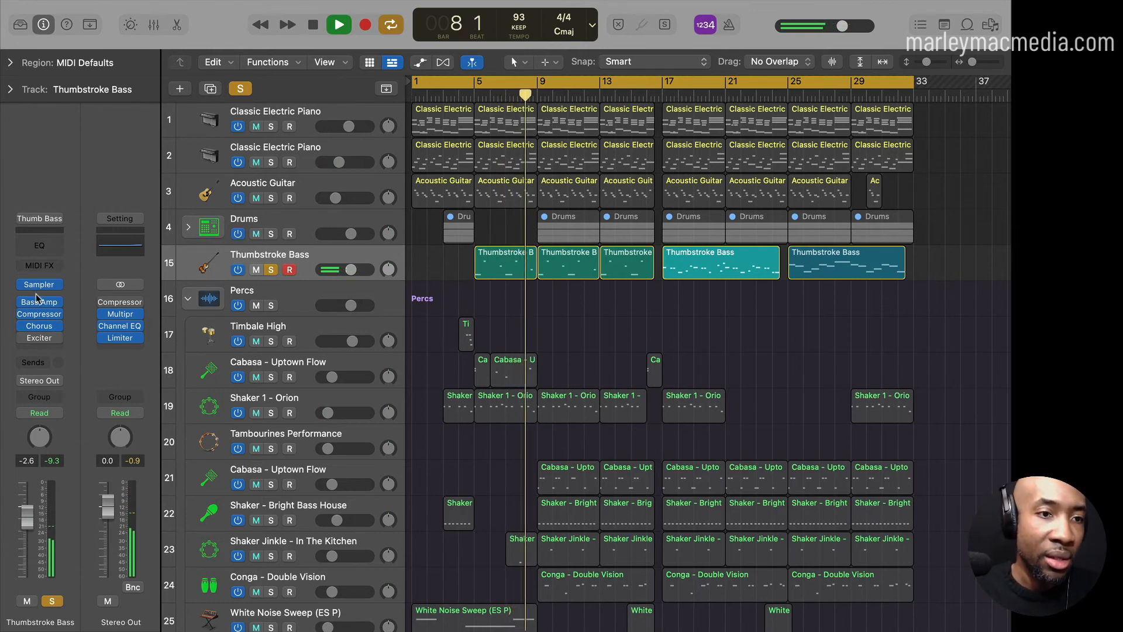
Continue the soloed Thumbstroke Bass from bar 17, and clear the solo to hear it in the full mix.
mouse_move(36, 287)
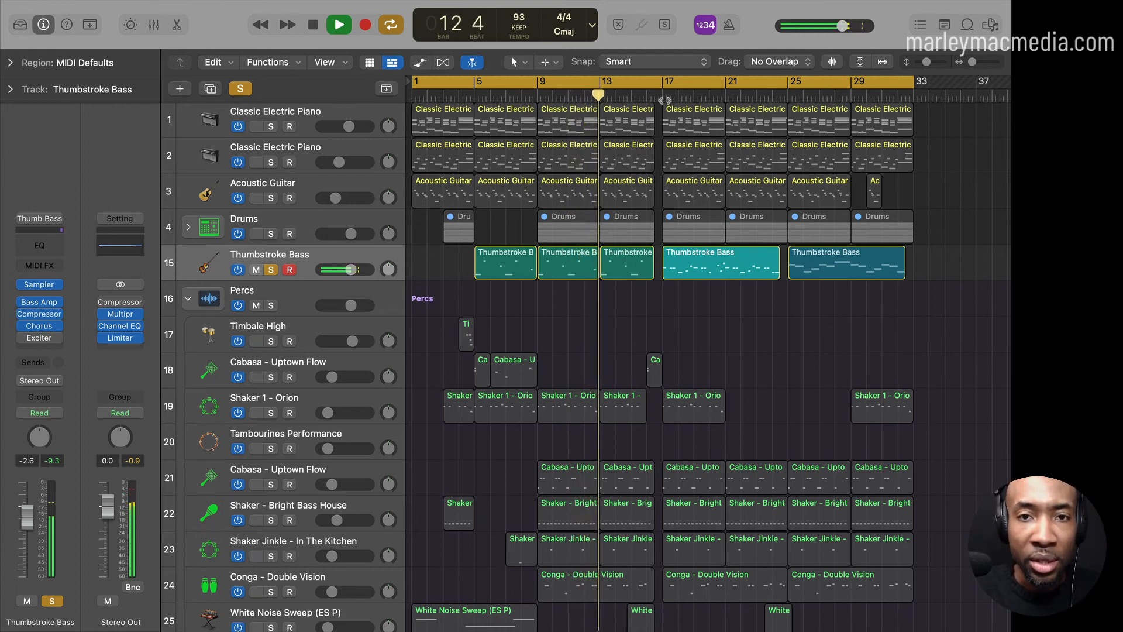
left_click(662, 94)
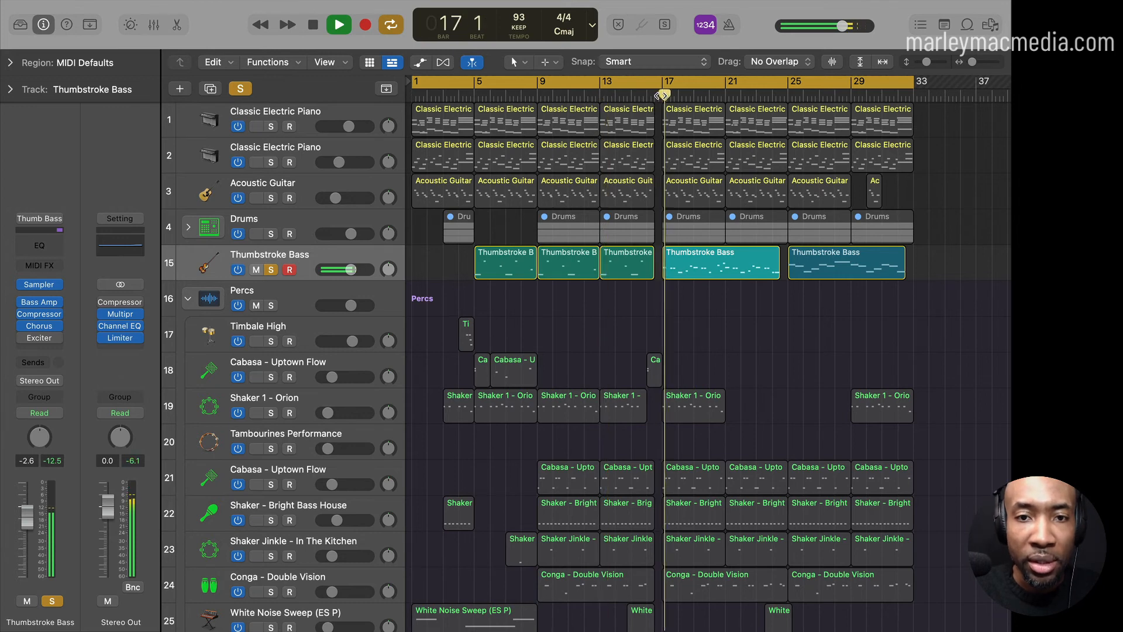
left_click(240, 89)
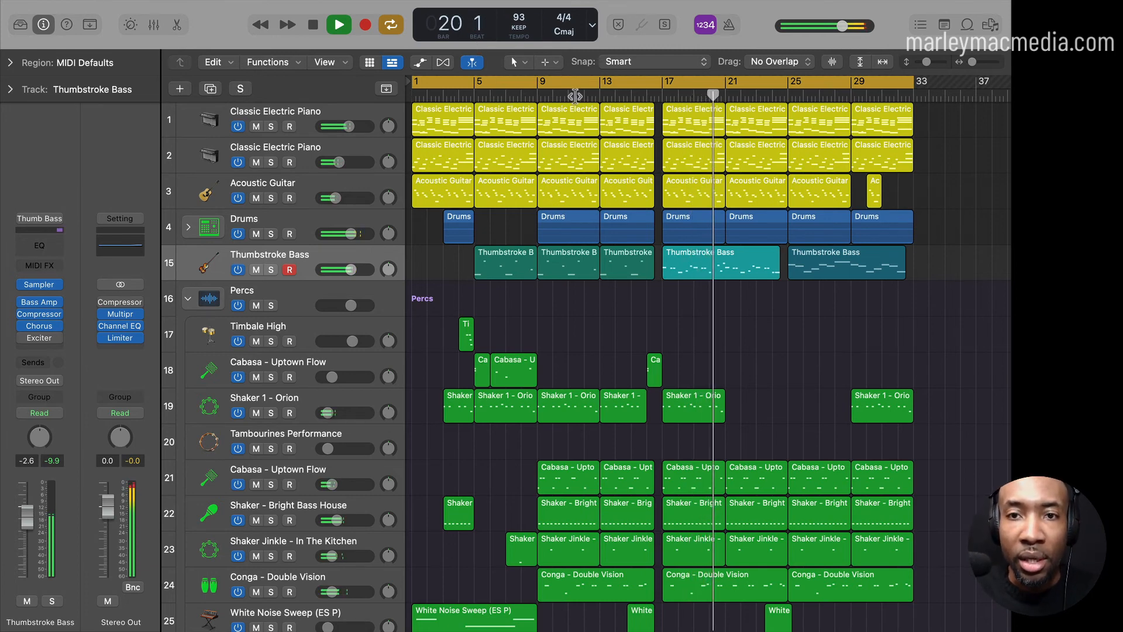
Play the full mix from bar 25, comparing it with the Thumbstroke Bass soloed before clearing the solo.
left_click(787, 93)
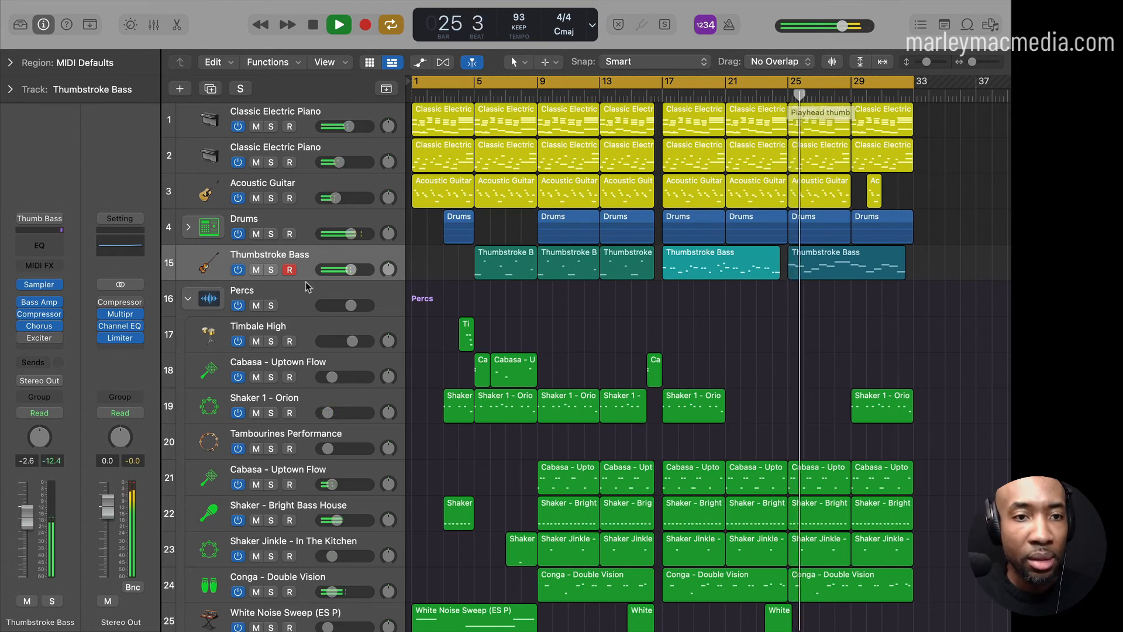
left_click(270, 270)
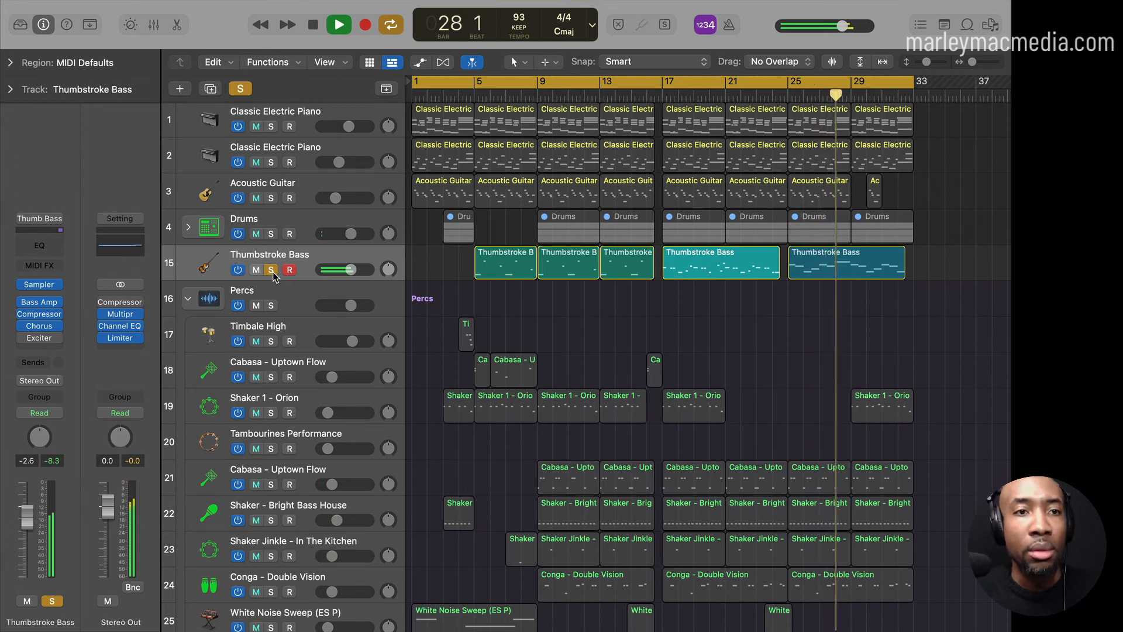
left_click(240, 89)
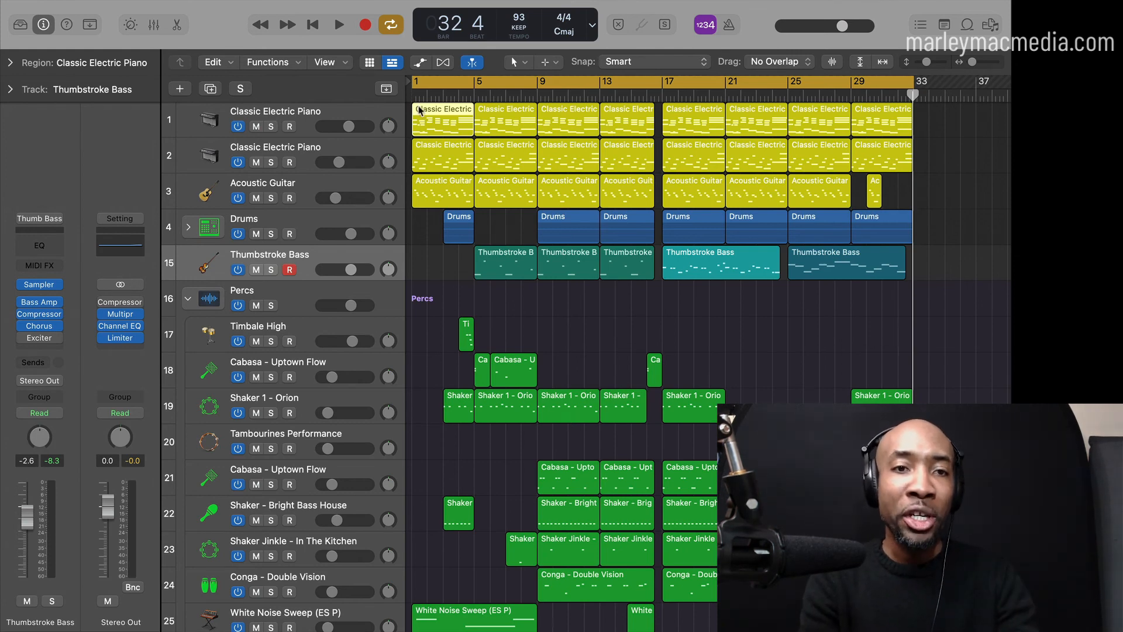
Select the bar 1 regions of both Classic Electric Piano tracks and the Acoustic Guitar track together.
key("Down")
key("Down")
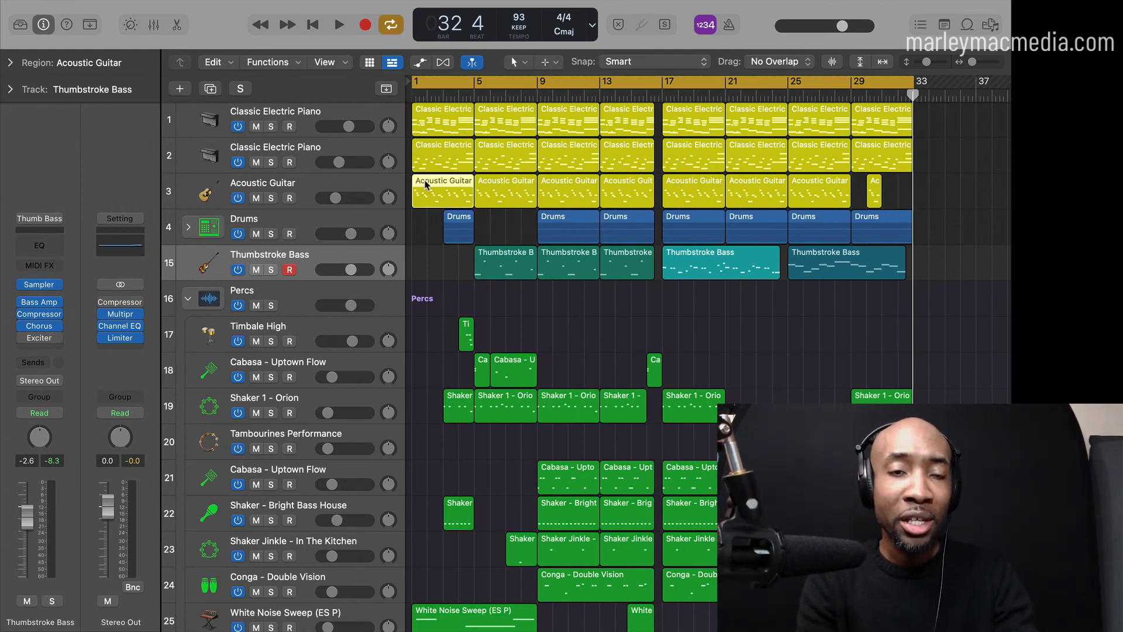
left_click(430, 115, "shift")
left_click(430, 146, "shift")
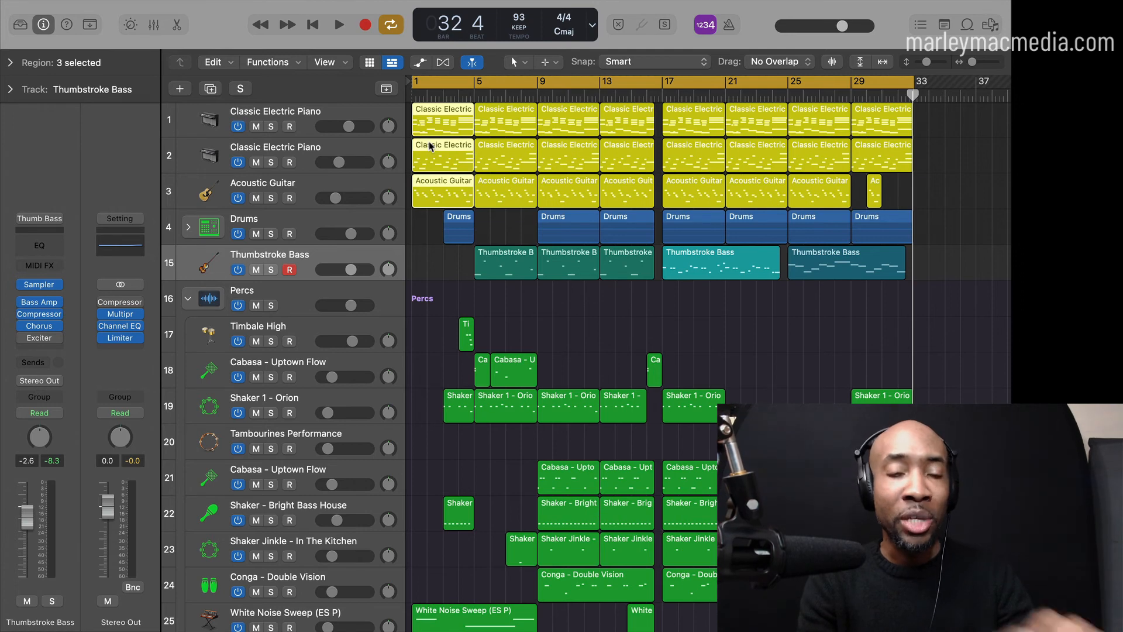